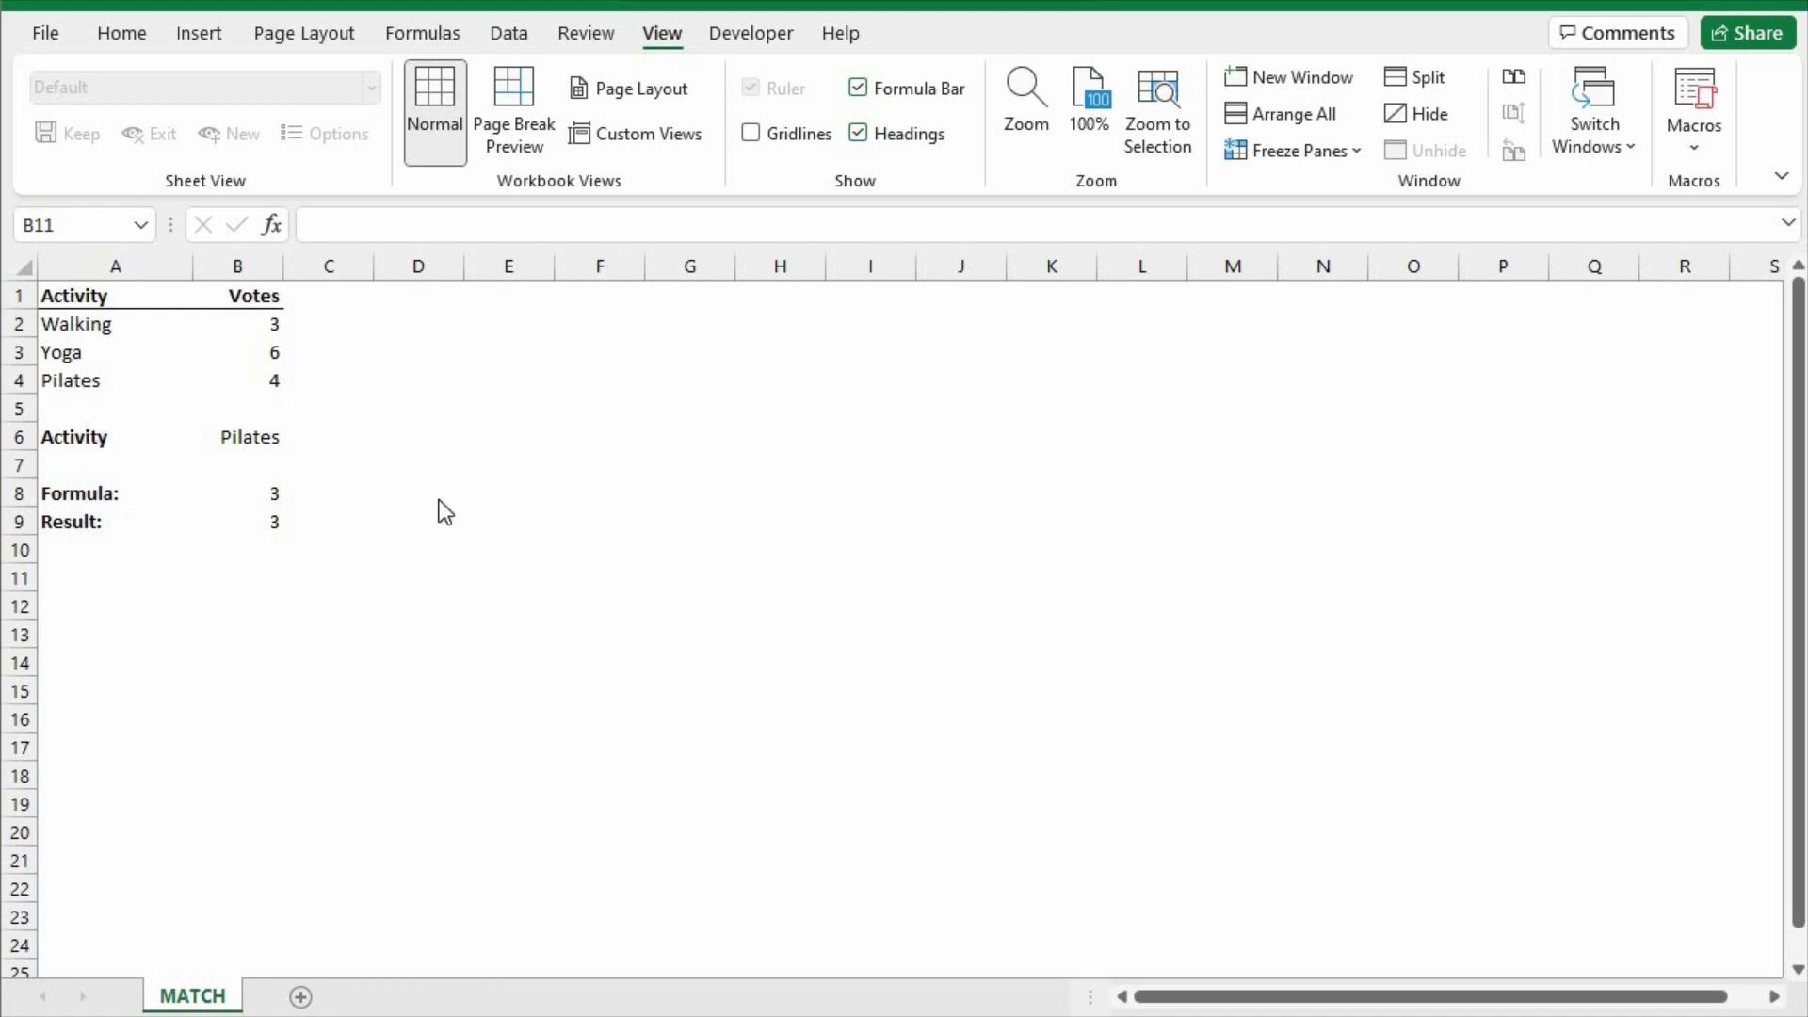
Inspect the existing MATCH formula in B8 and the ranges it references.
{"action": "key", "text": "Up"}
{"action": "key", "text": "Up"}
{"action": "key", "text": "Up"}
{"action": "key", "text": "F2"}
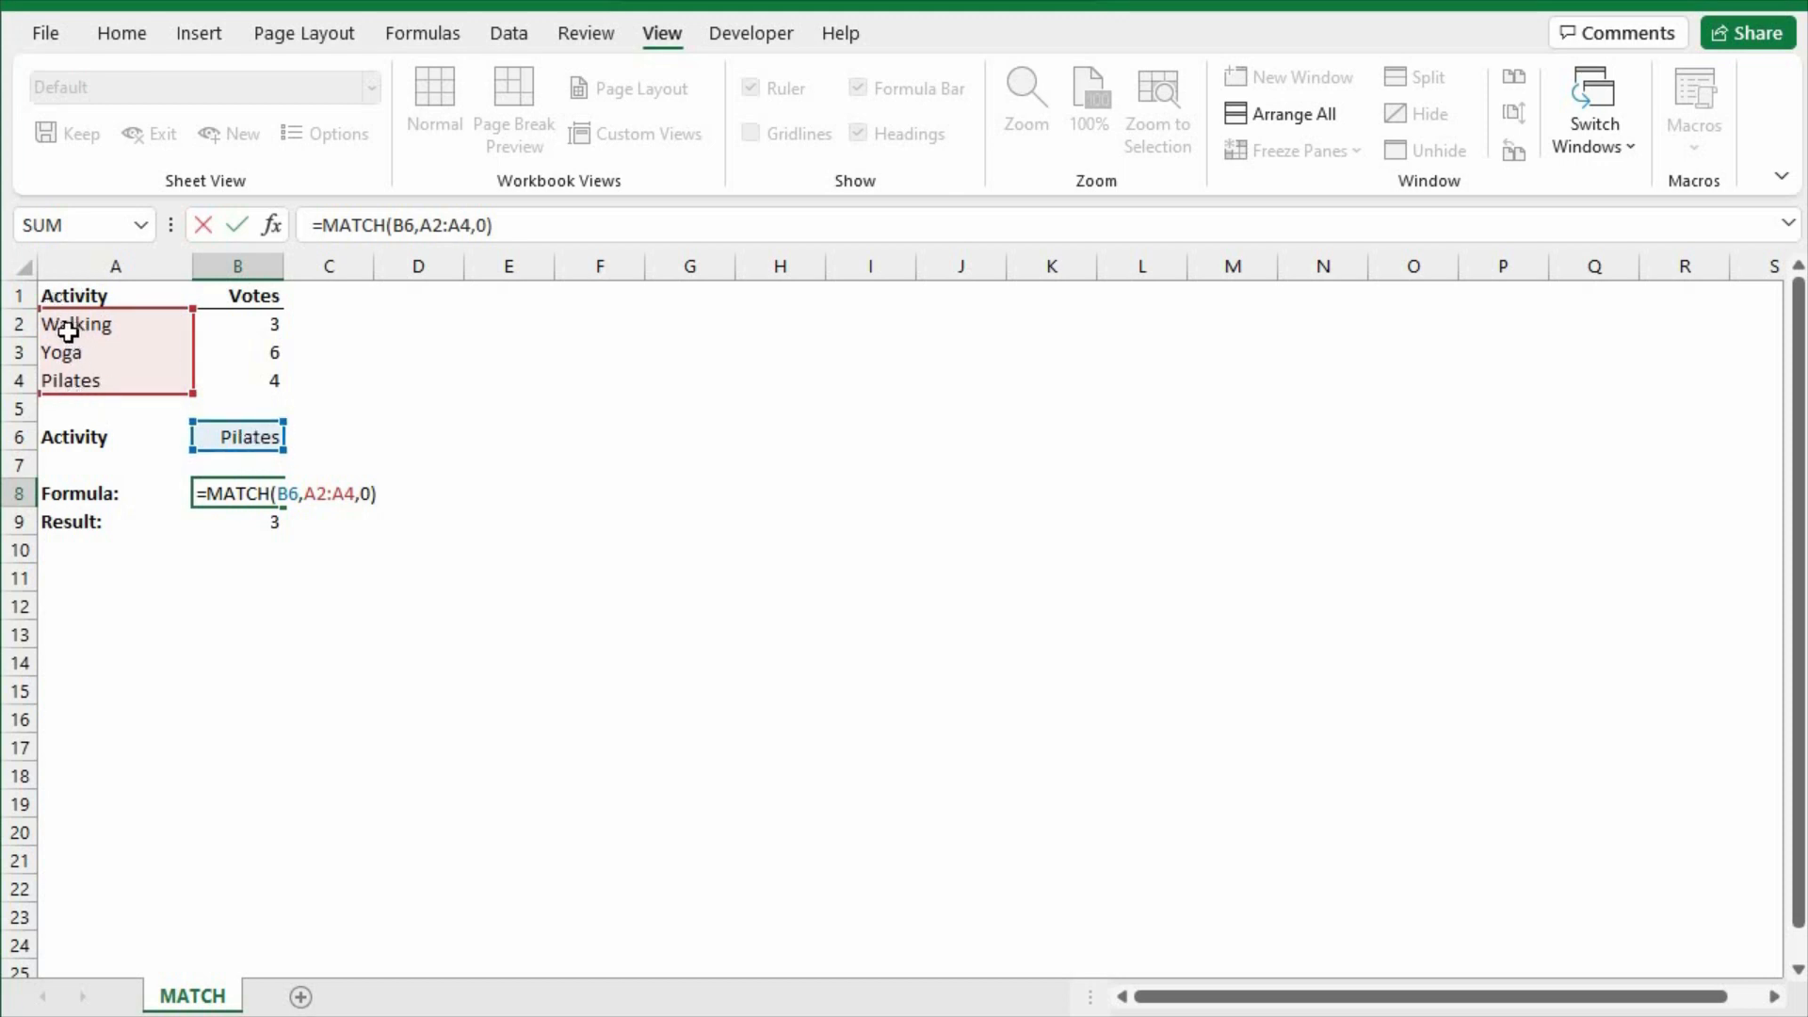
{"action": "key", "text": "Escape"}
{"action": "key", "text": "F2"}
{"action": "key", "text": "Escape"}
Start a new MATCH formula in B8 with B6 as the lookup value and A2:A4 as the lookup array.
{"action": "type", "text": "=match("}
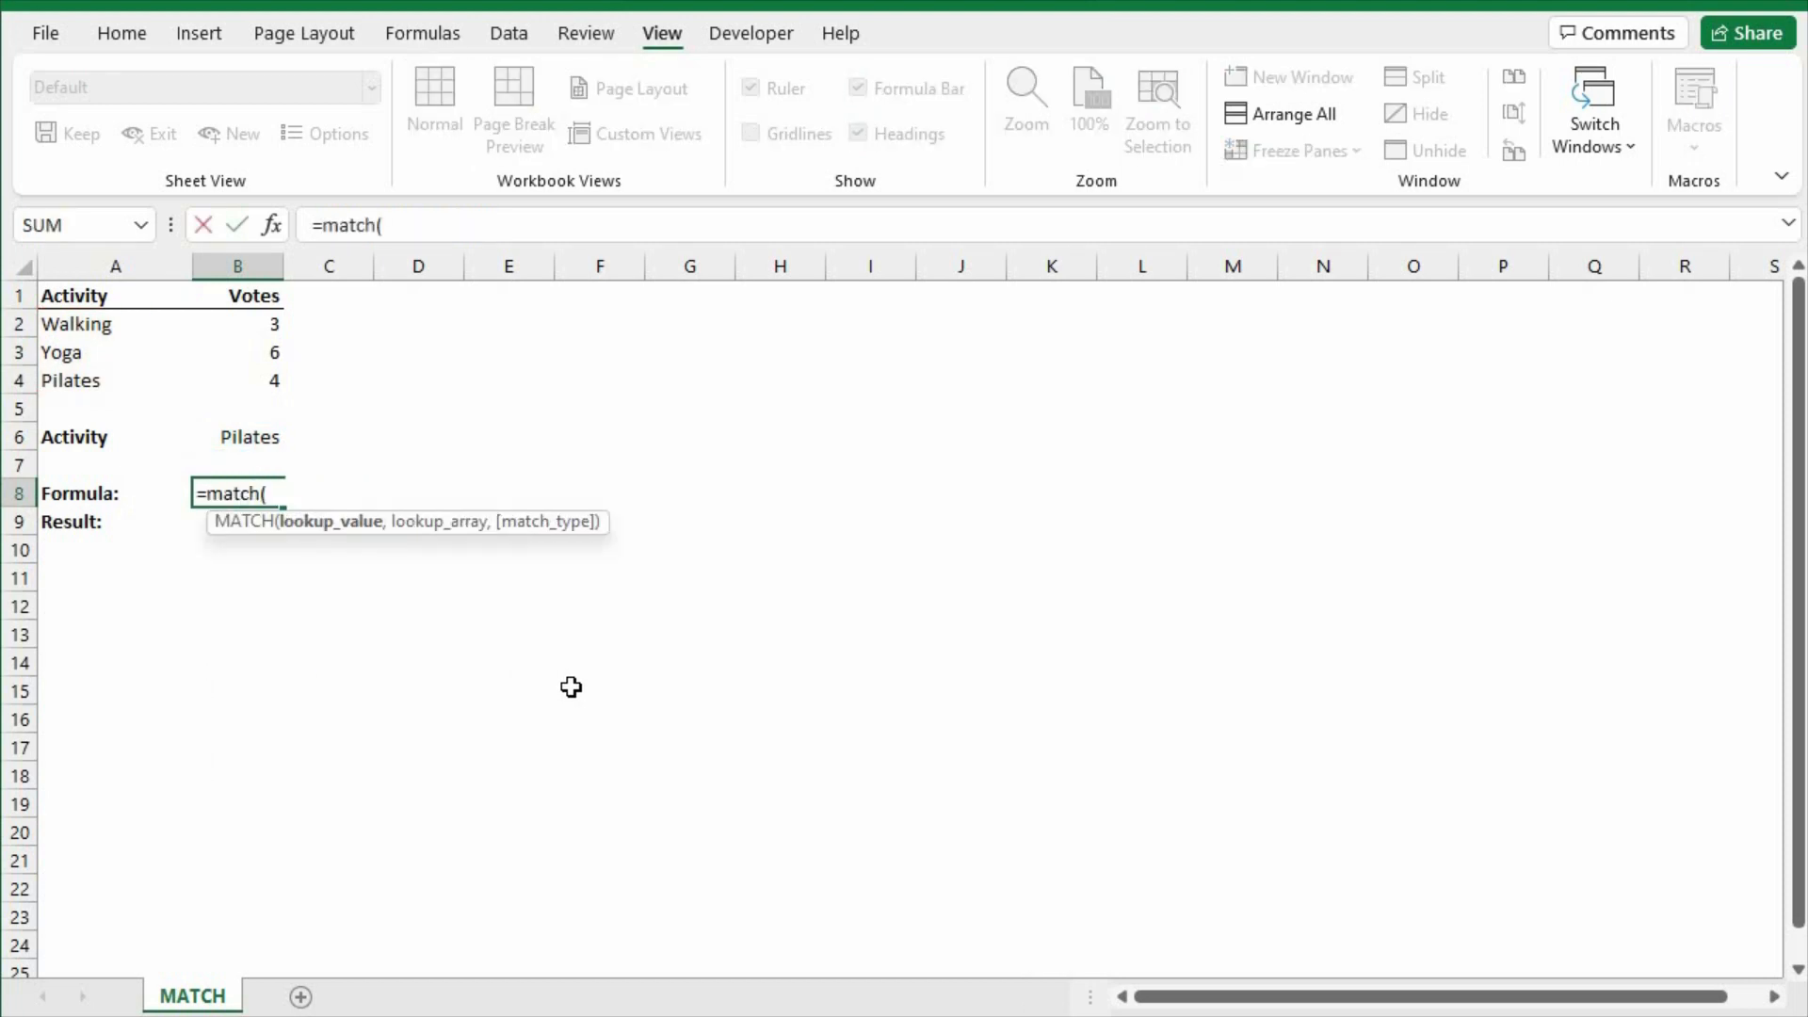
{"action": "key", "text": "Up"}
{"action": "key", "text": "Up"}
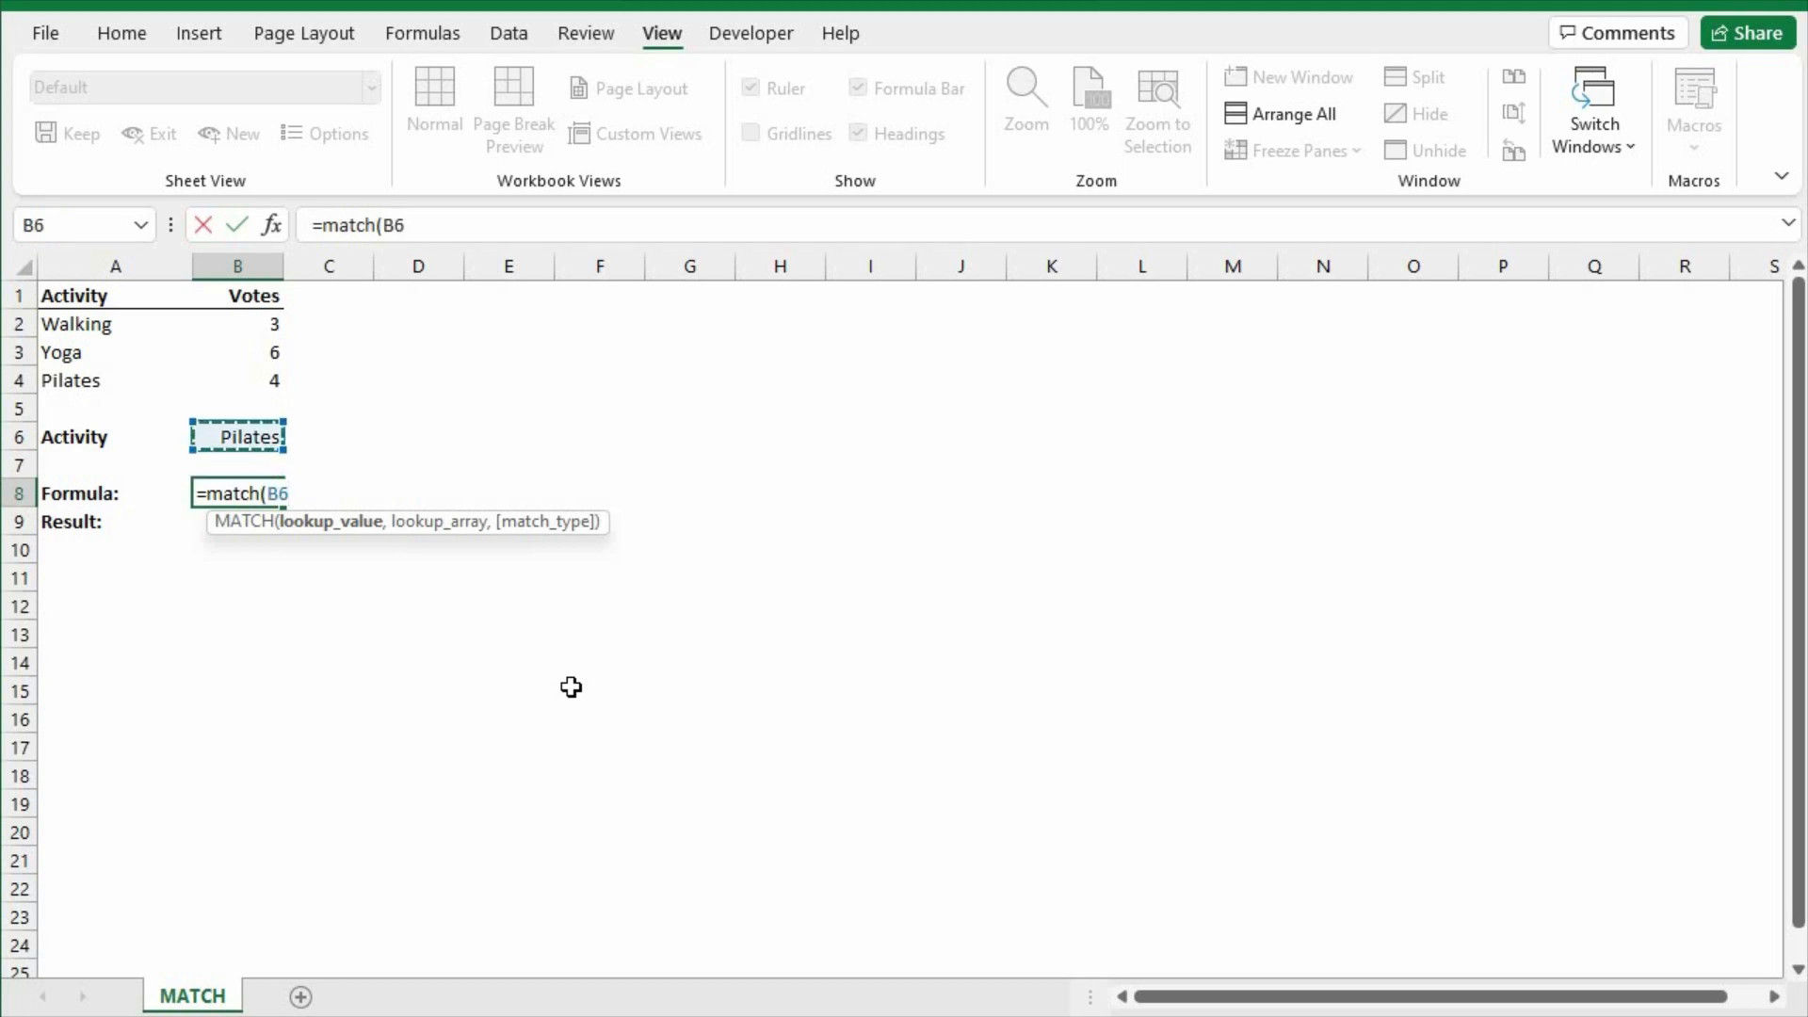
{"action": "type", "text": ","}
{"action": "key", "text": "Up"}
{"action": "key", "text": "Up"}
{"action": "key", "text": "Left"}
{"action": "key", "text": "Up"}
{"action": "key", "text": "Up"}
{"action": "key", "text": "shift+Up"}
{"action": "key", "text": "shift+Up"}
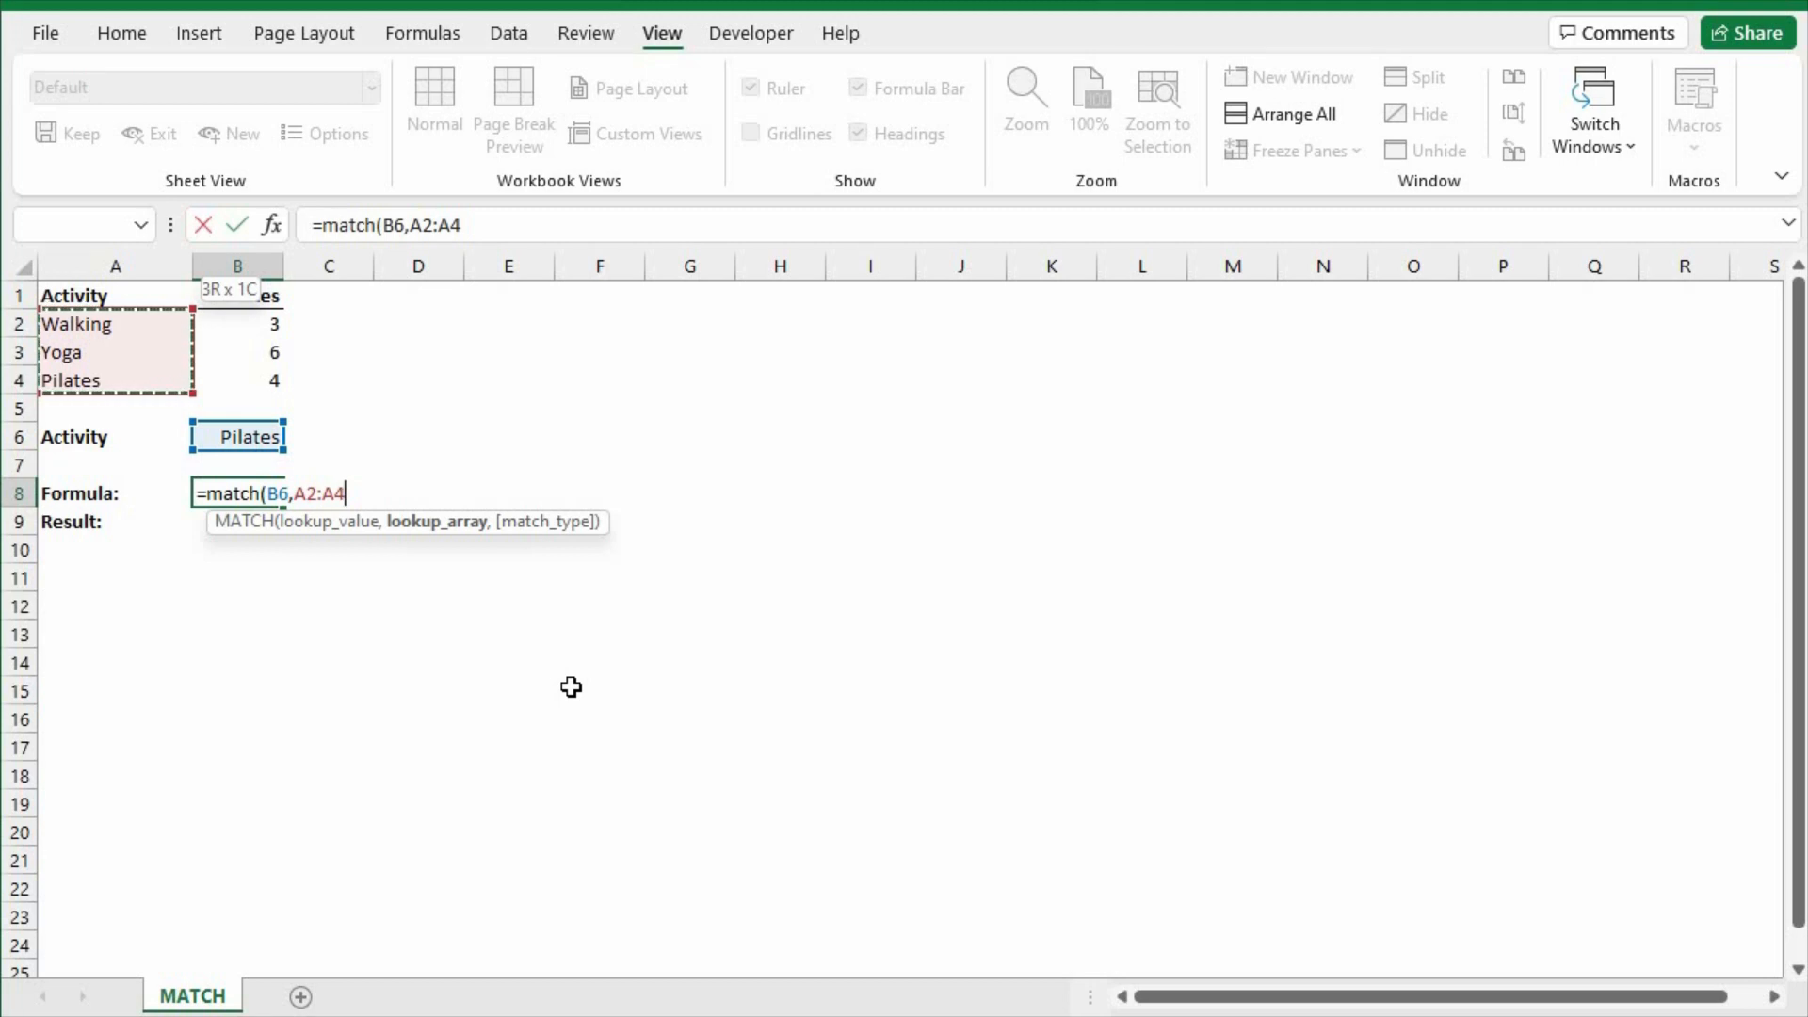
Complete the MATCH formula in B8 with match type 0 for an exact match, and check its references.
{"action": "type", "text": ","}
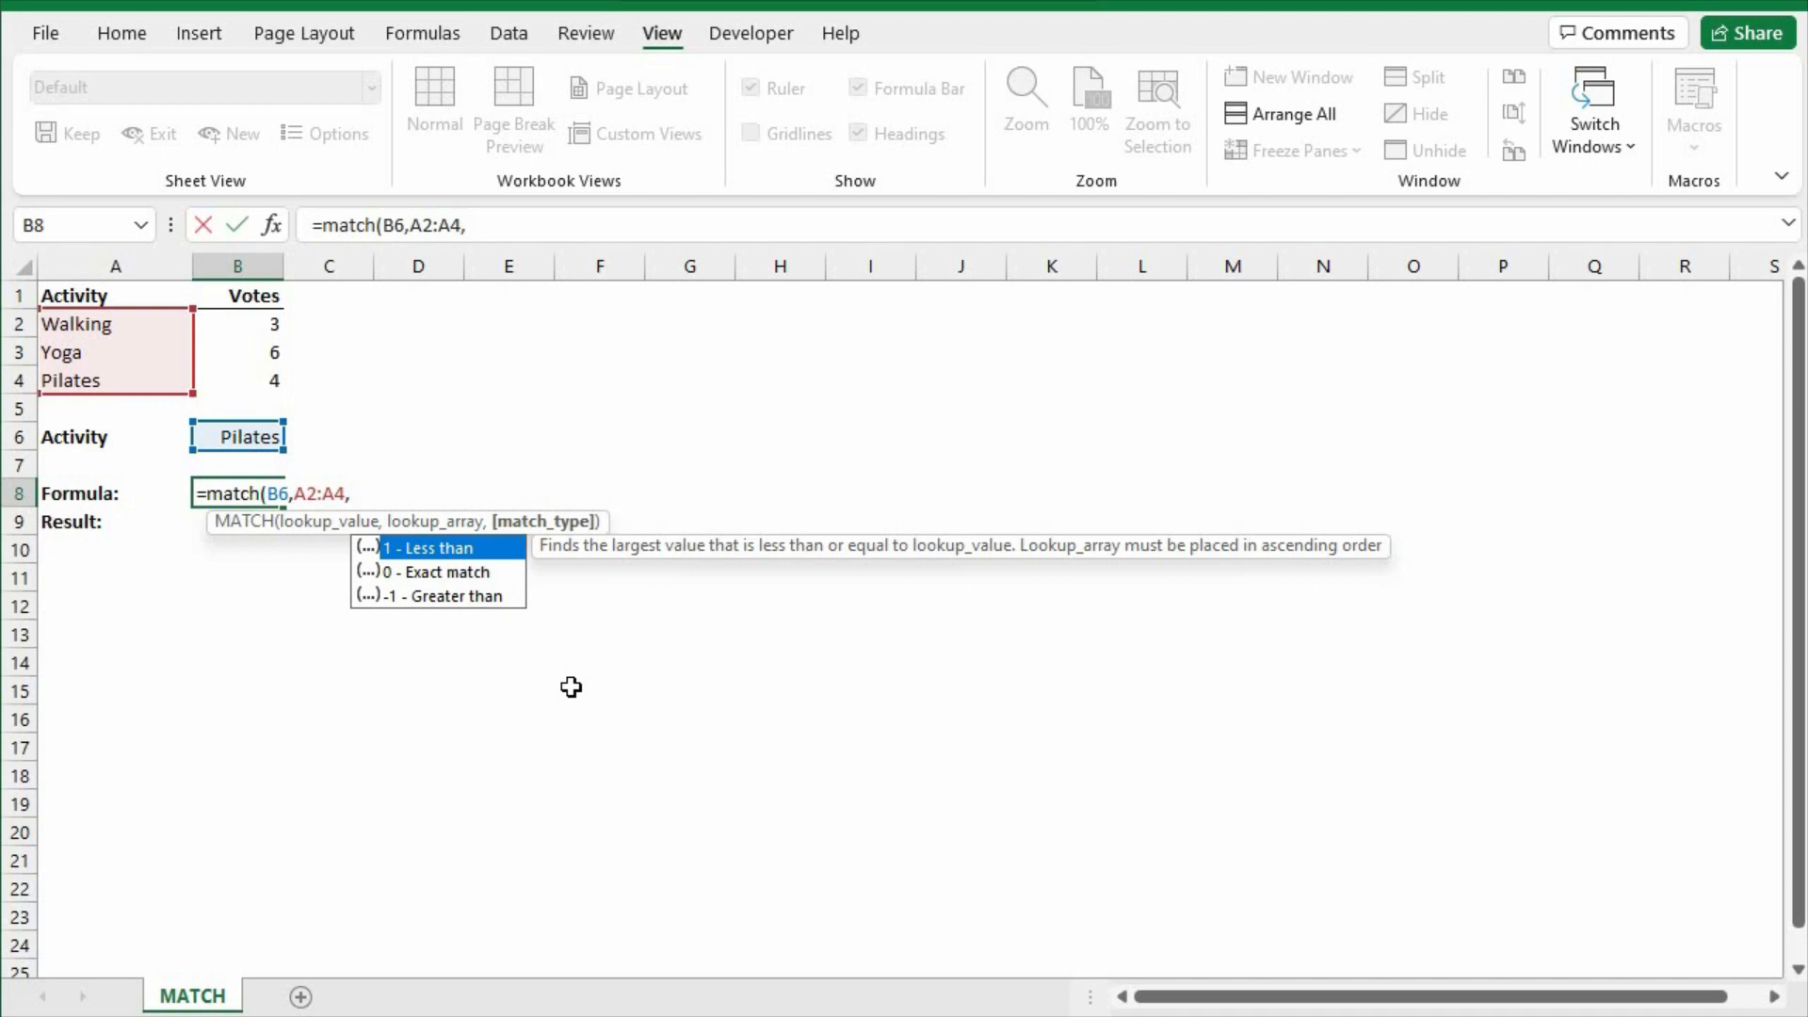
{"action": "key", "text": "Down"}
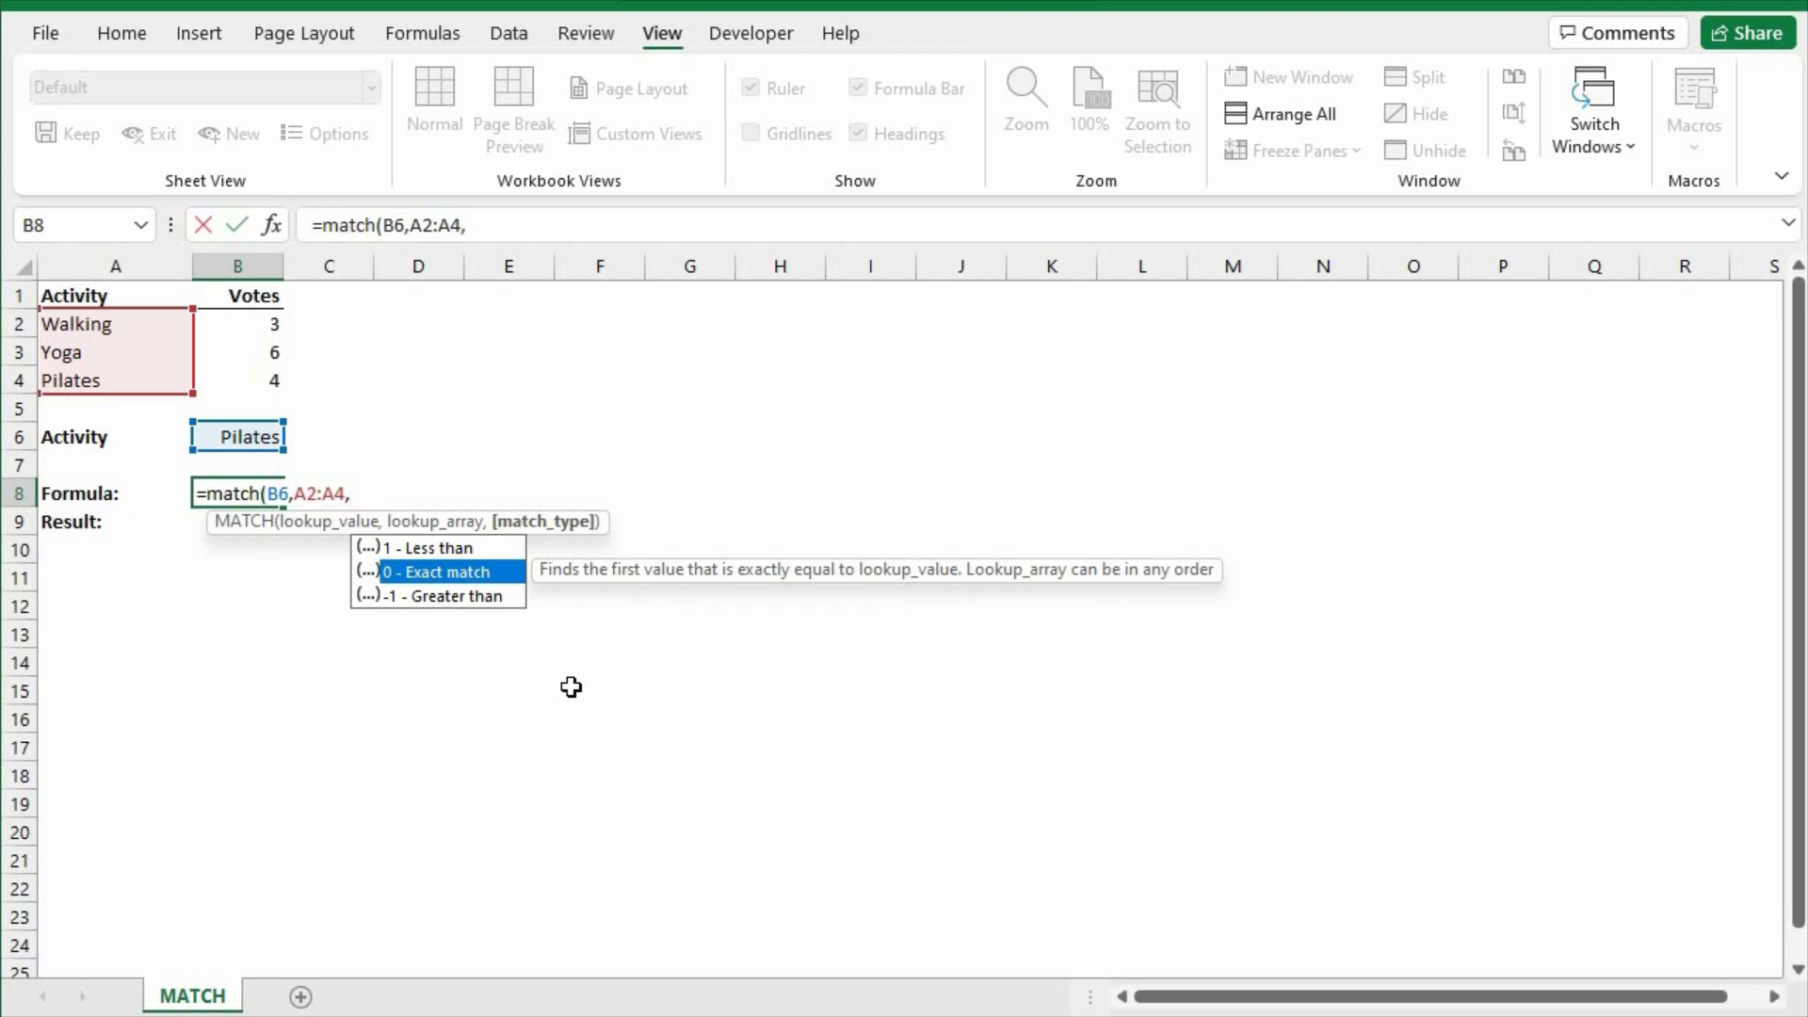
{"action": "key", "text": "Tab"}
{"action": "type", "text": ")"}
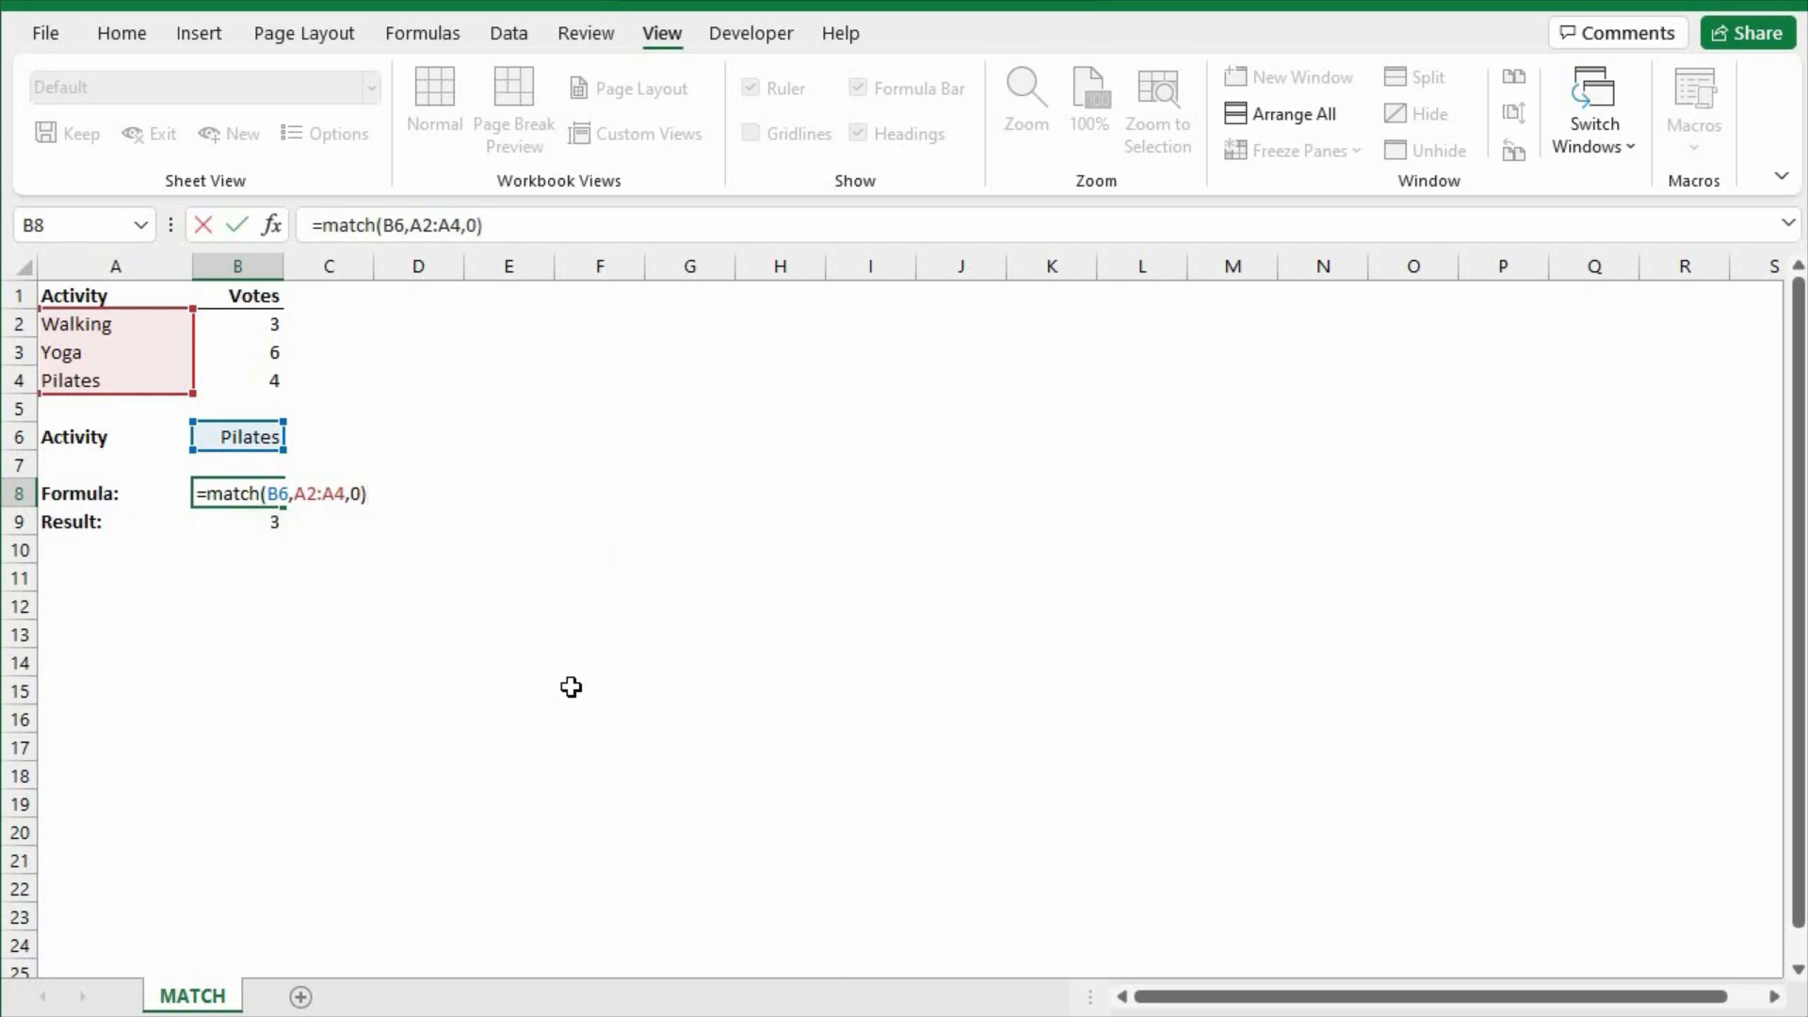
{"action": "key", "text": "Return"}
{"action": "key", "text": "Up"}
{"action": "key", "text": "F2"}
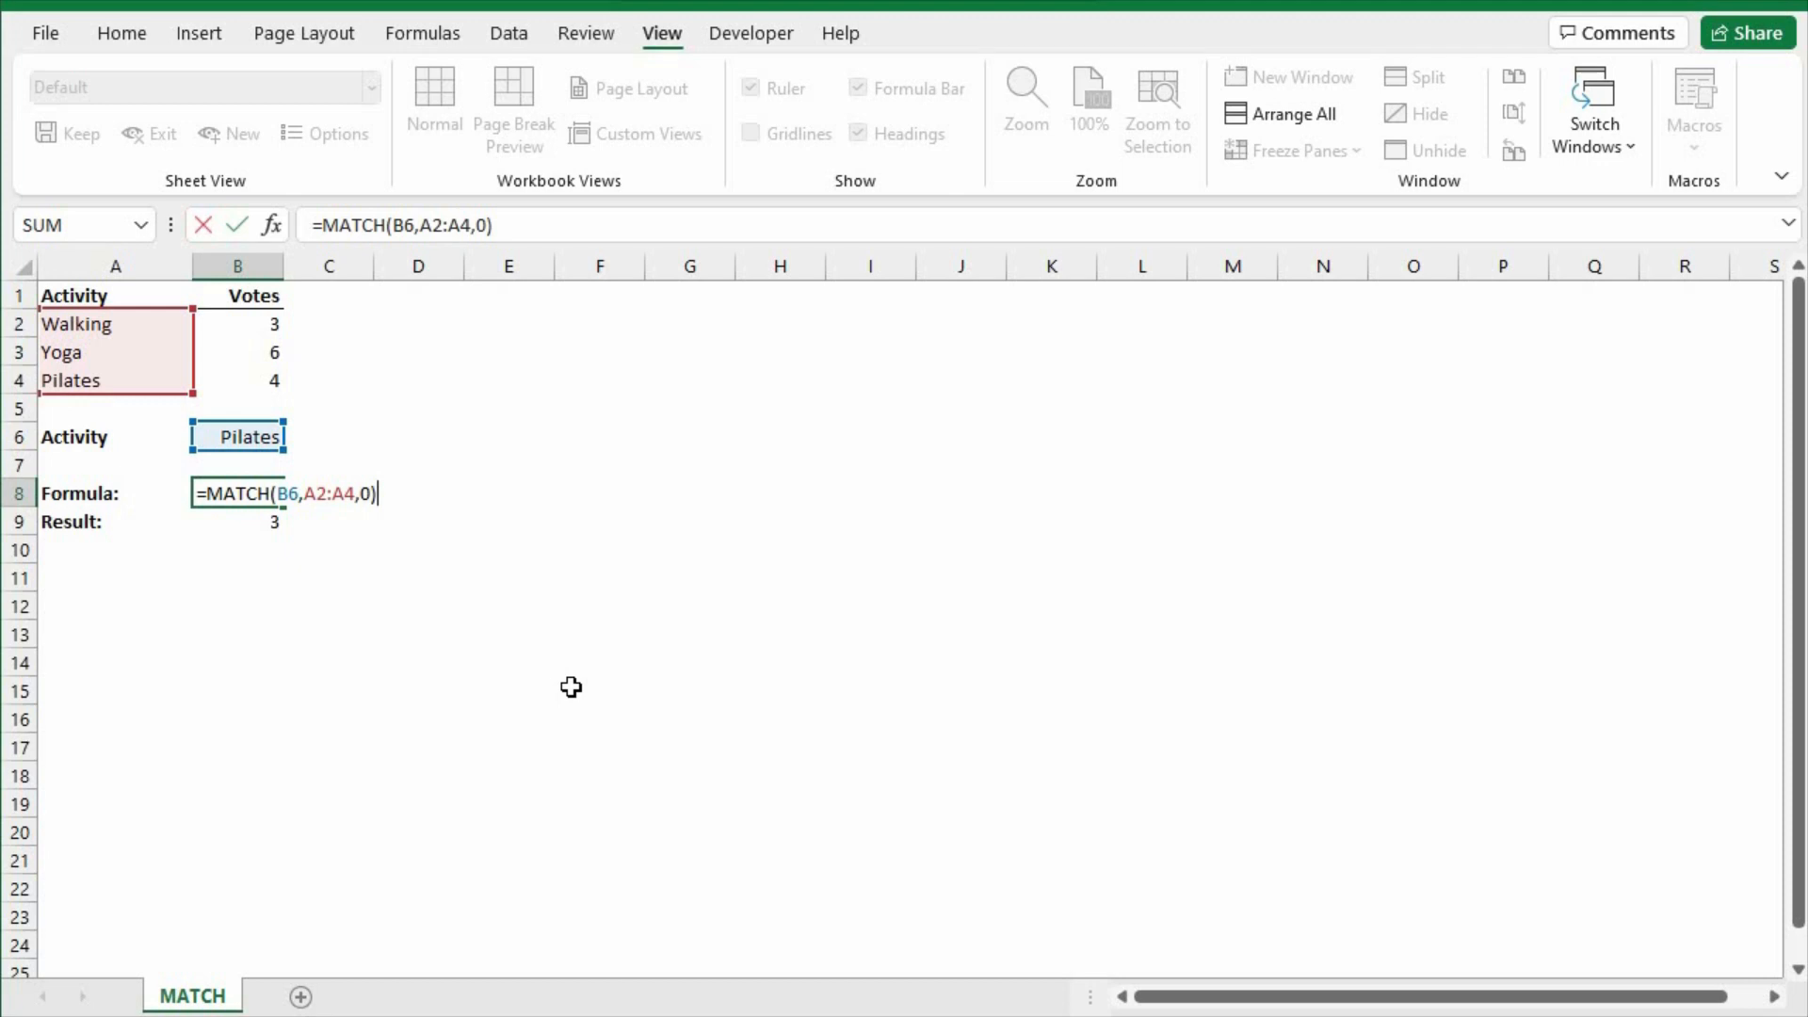
{"action": "key", "text": "Escape"}
Replace the activity in B6 with Yoga.
{"action": "key", "text": "Up"}
{"action": "key", "text": "Up"}
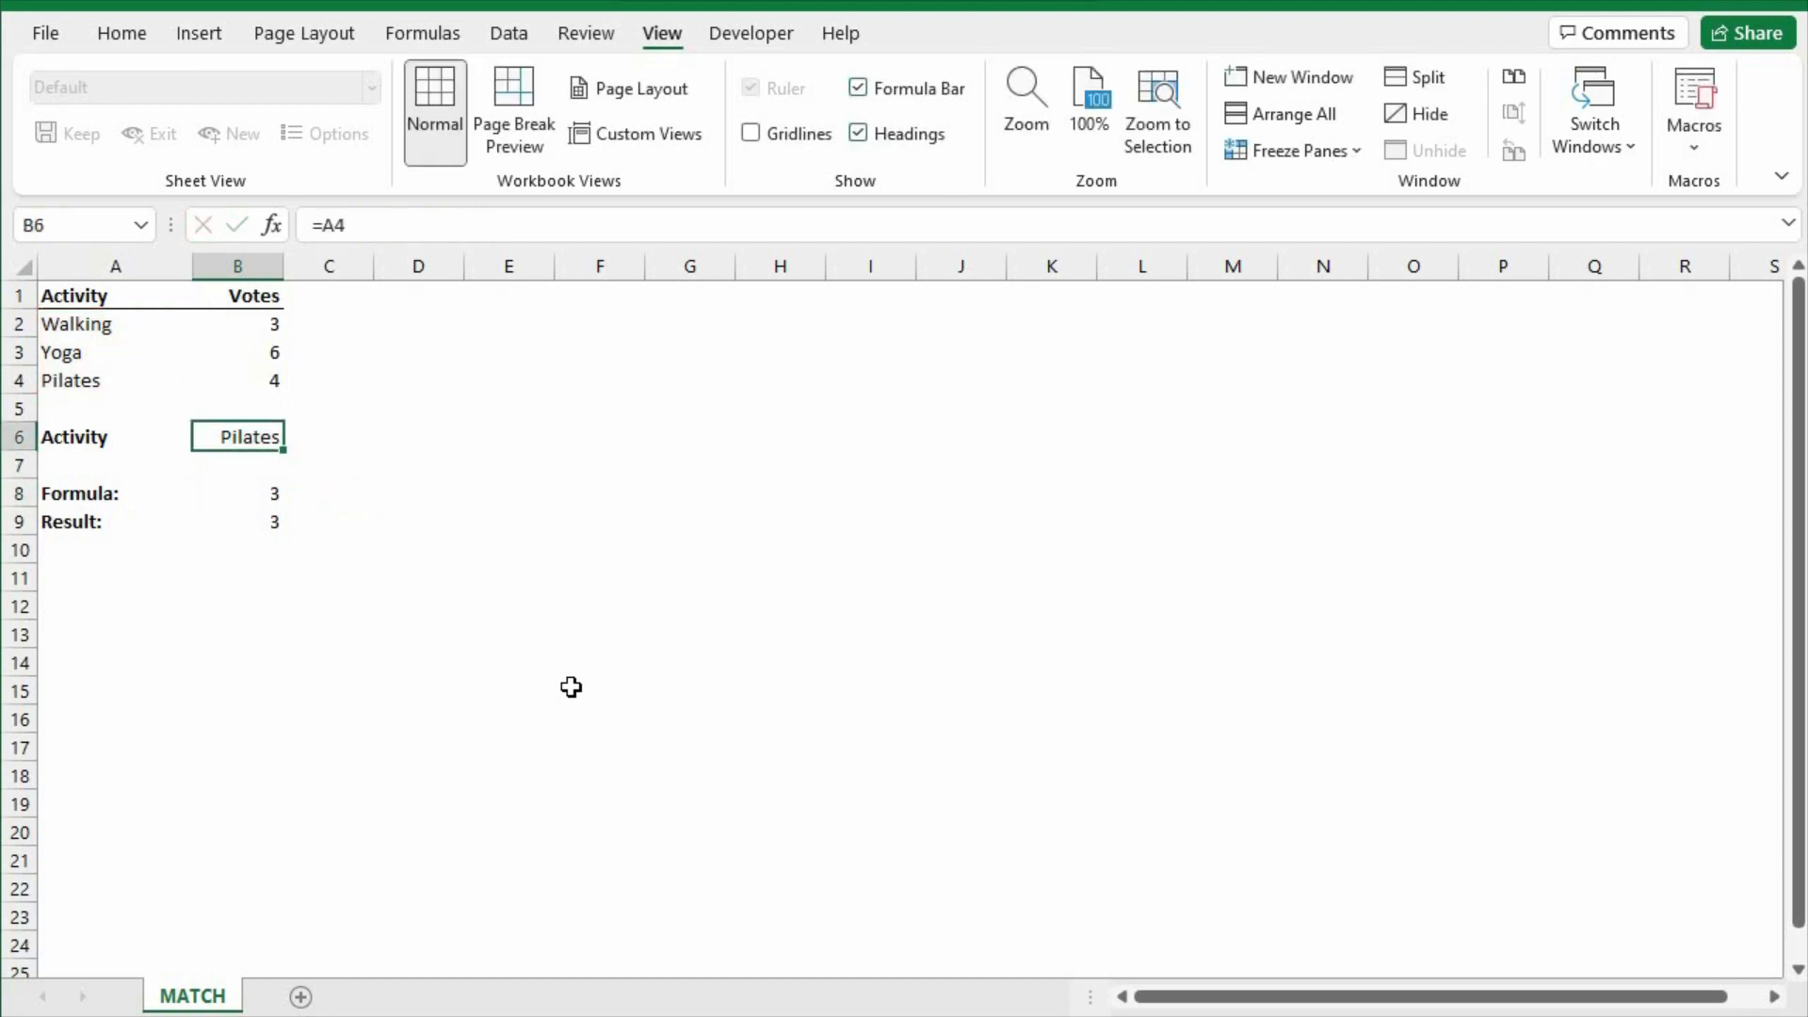
{"action": "type", "text": "Yoga"}
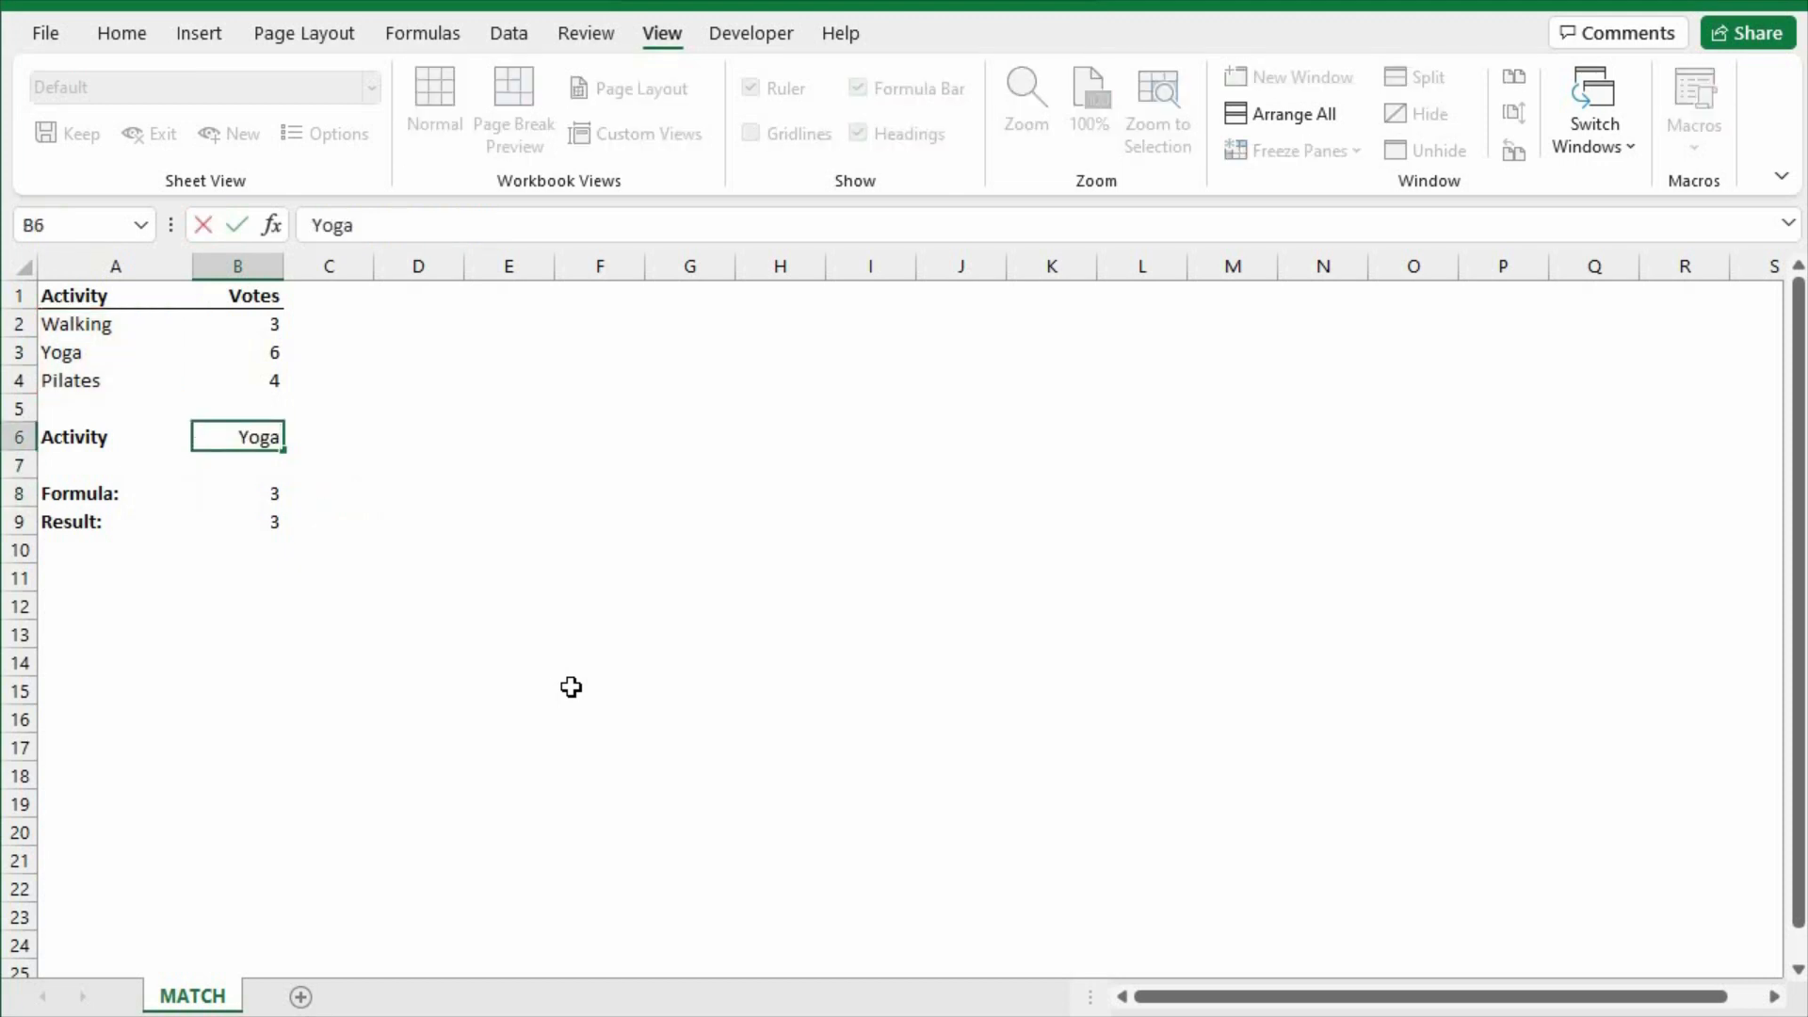
{"action": "key", "text": "Return"}
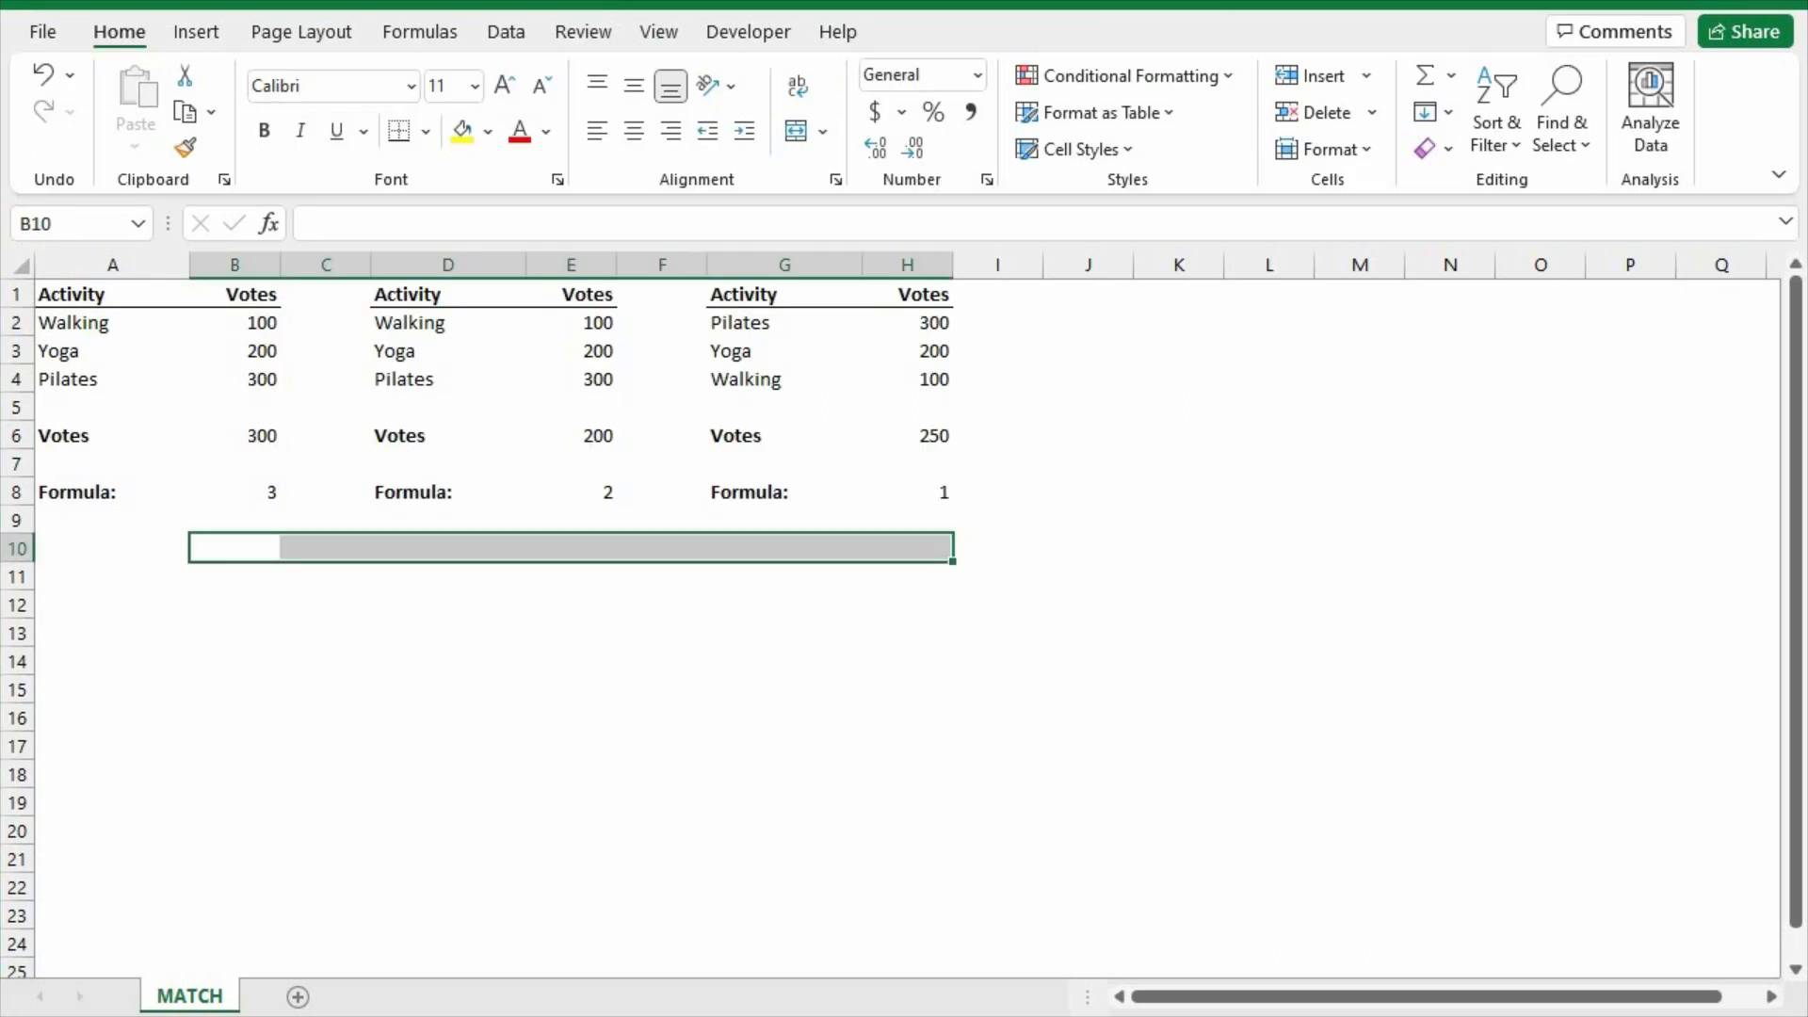
Review the match type options for the MATCH formula in B8, including -1, and re-enter 0 for an exact match.
{"action": "left_click", "coordinate": [234, 492]}
{"action": "key", "text": "F2"}
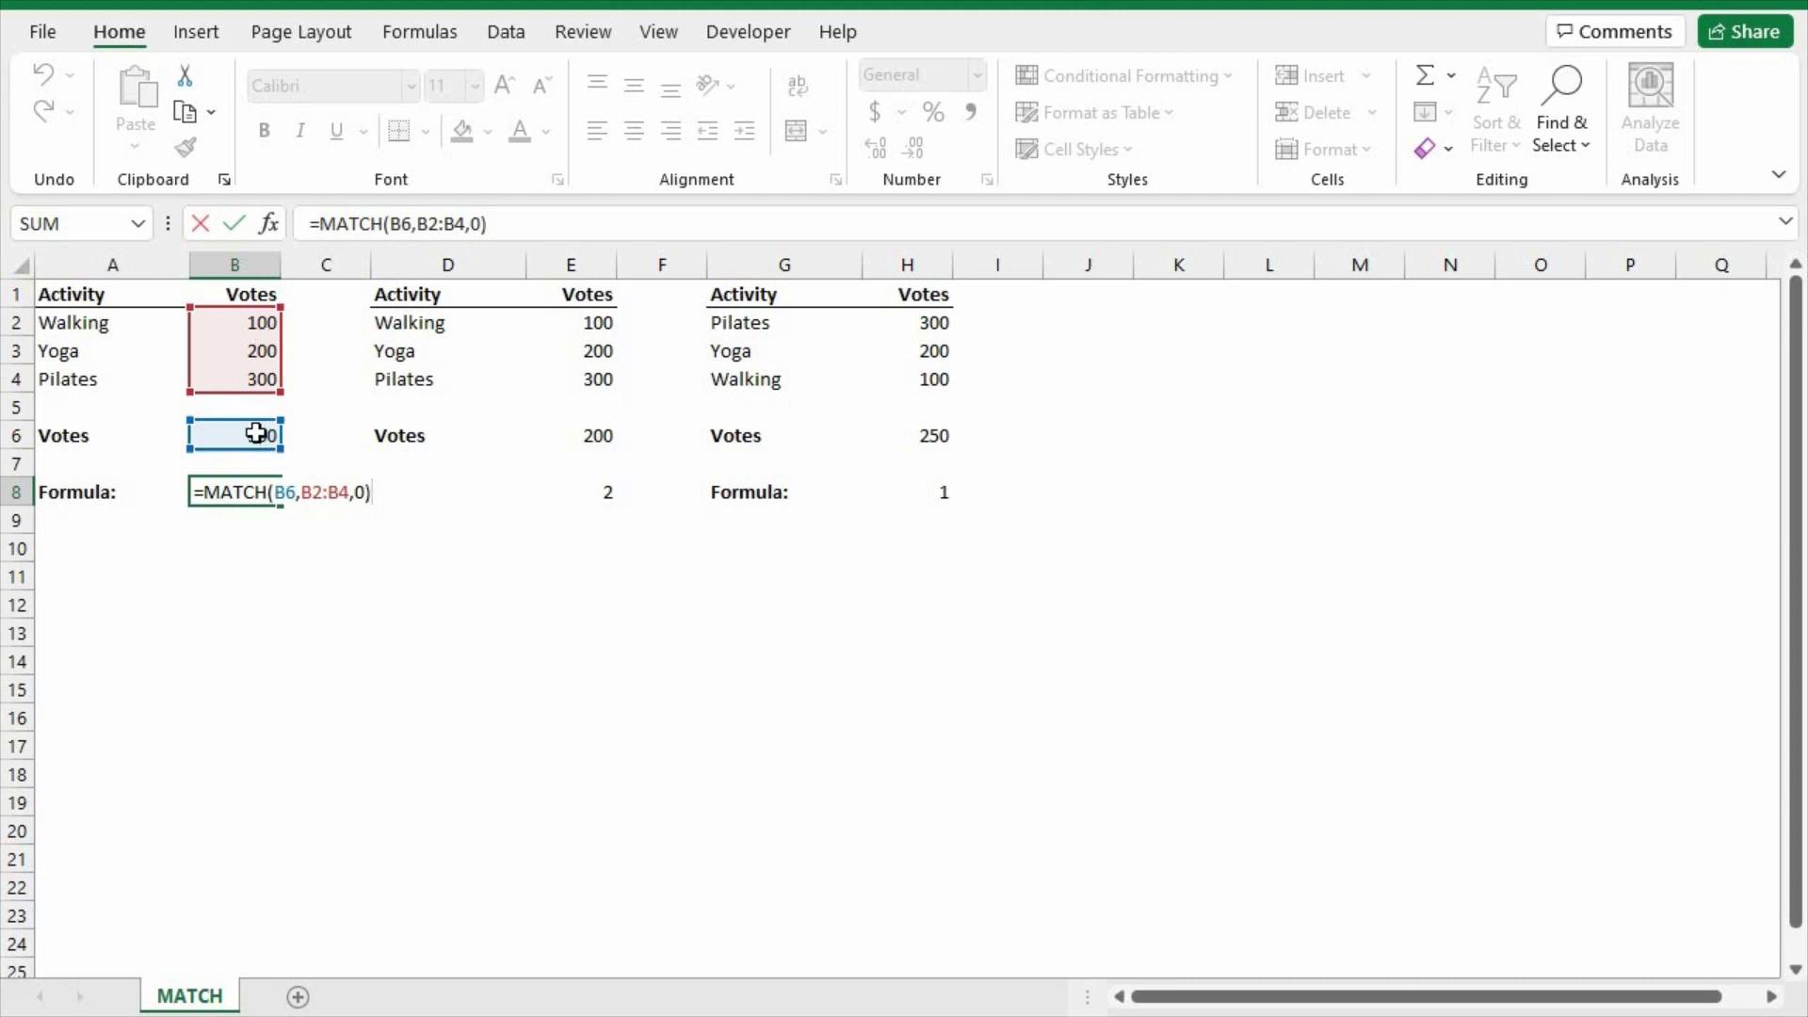
{"action": "left_click", "coordinate": [364, 491]}
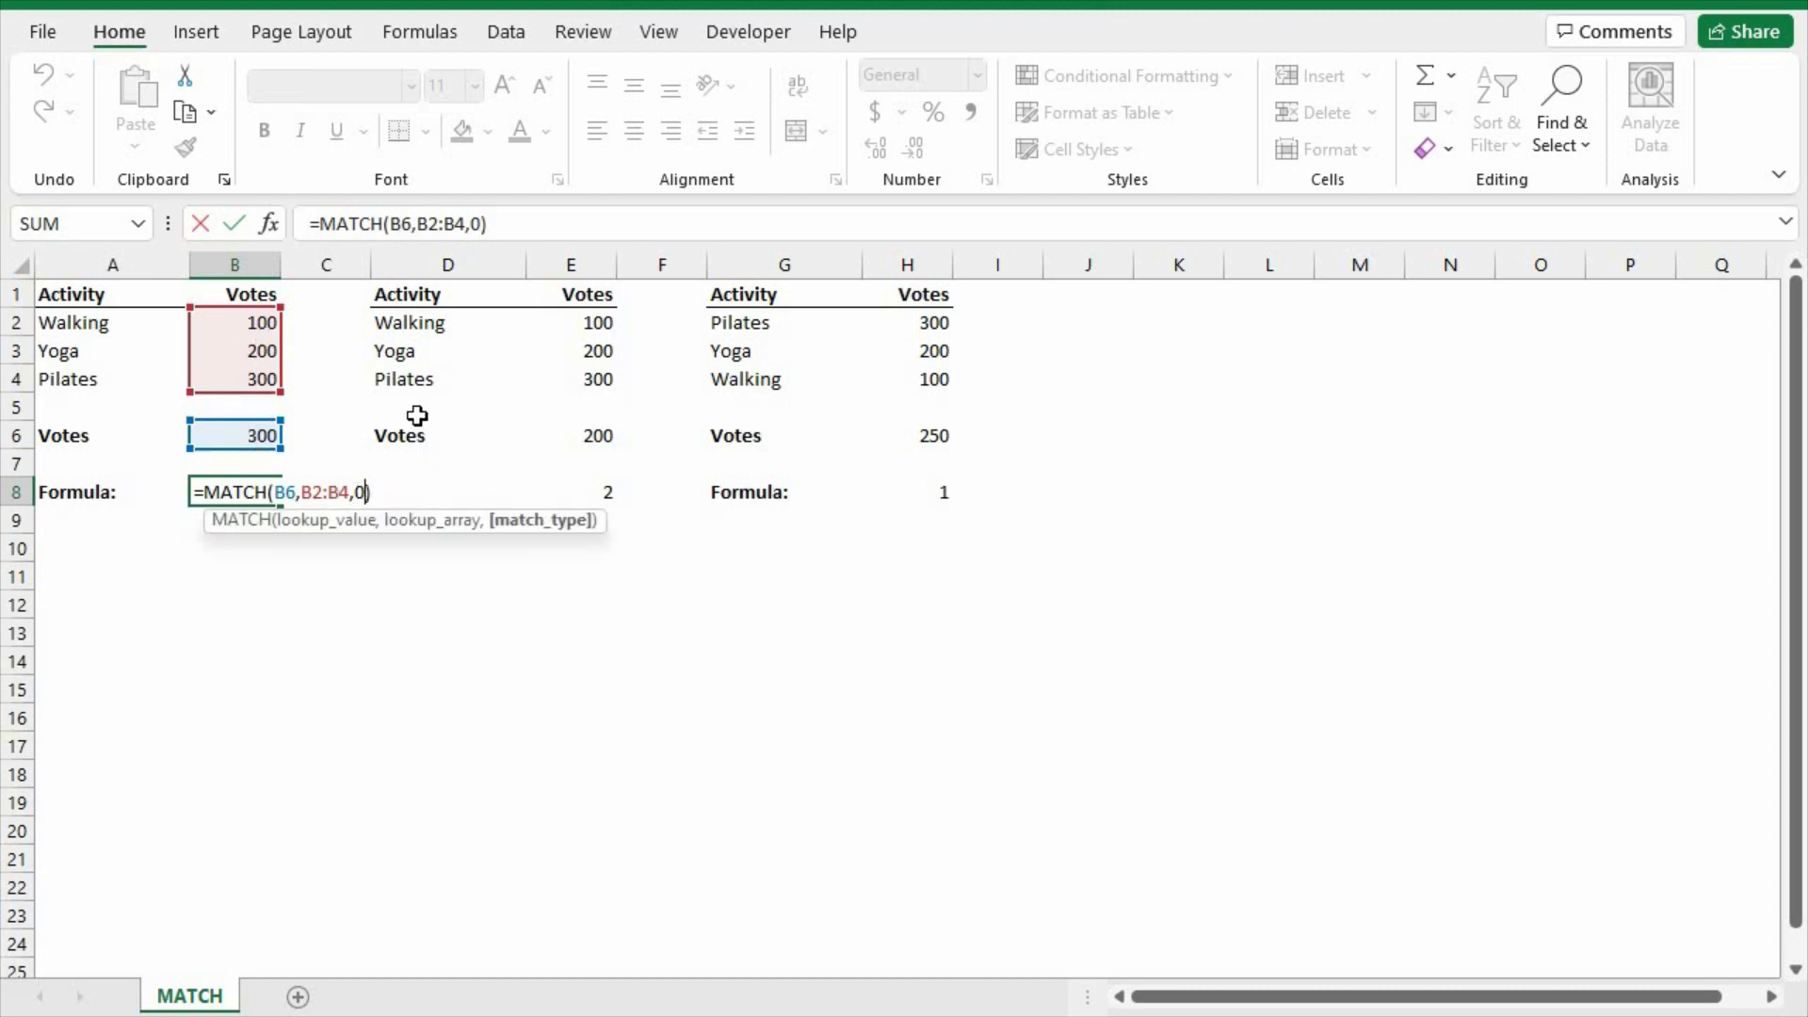
{"action": "key", "text": "BackSpace"}
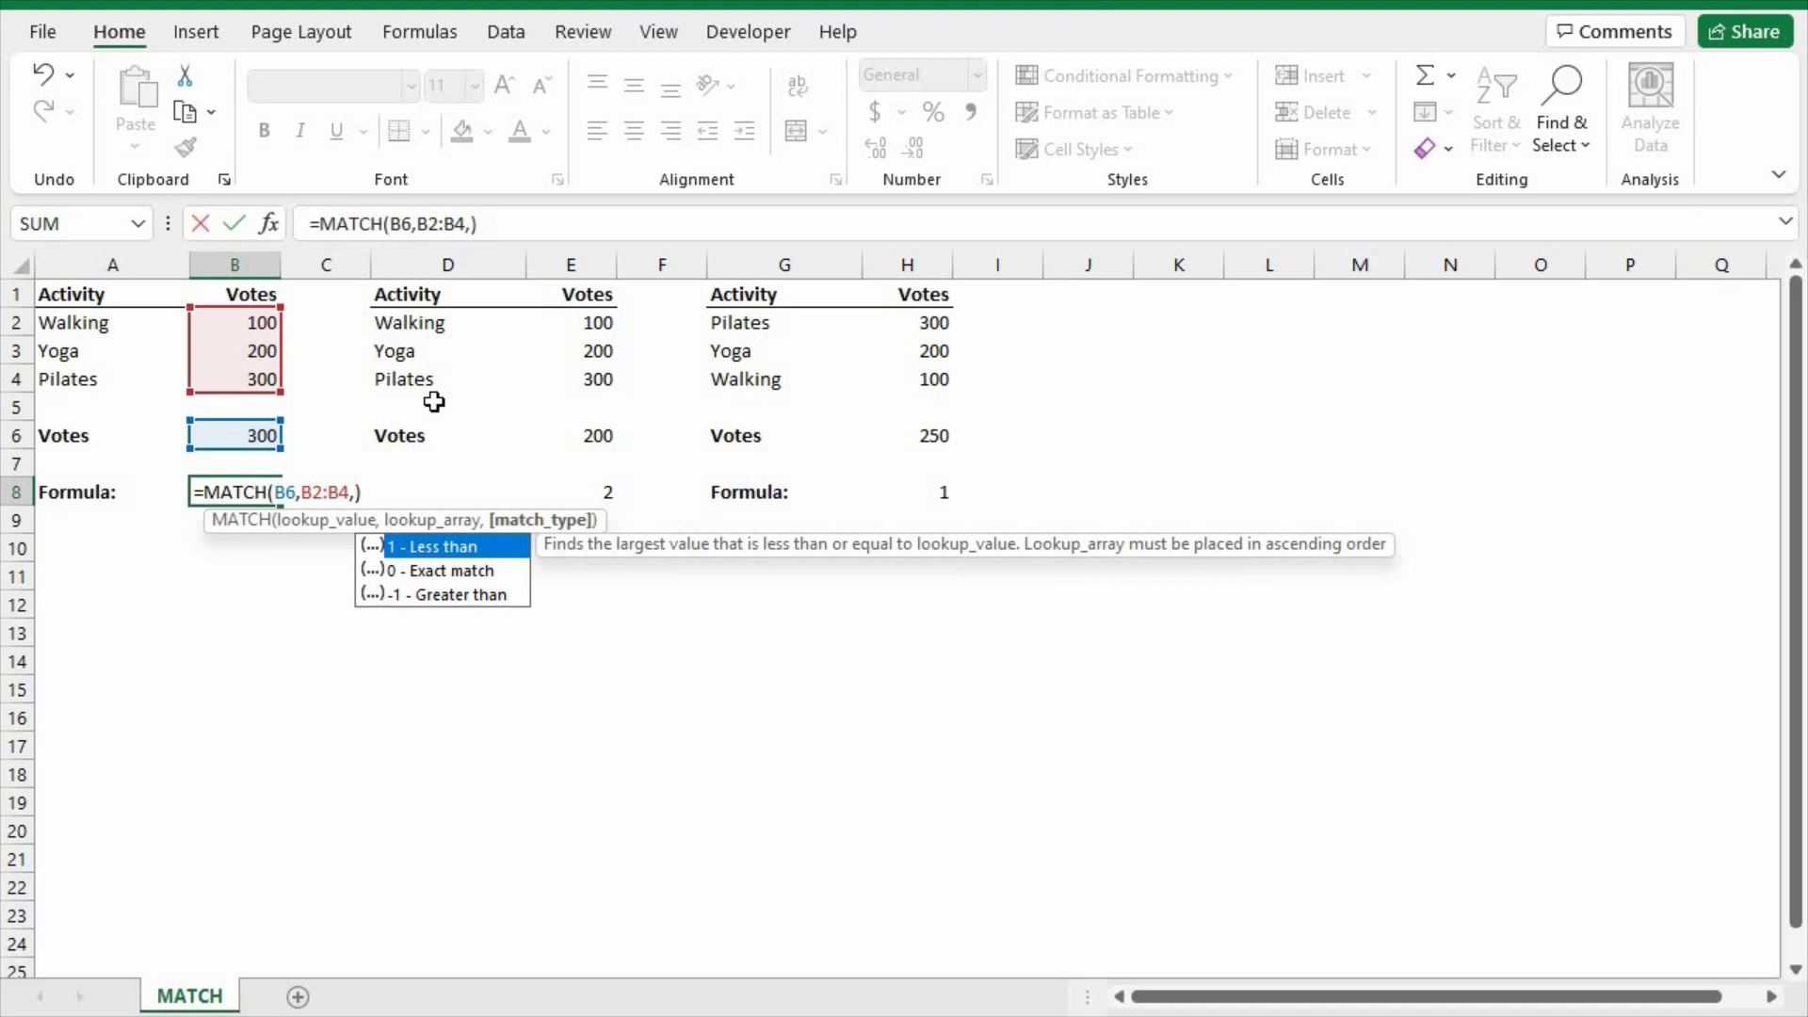
{"action": "left_click", "coordinate": [424, 600]}
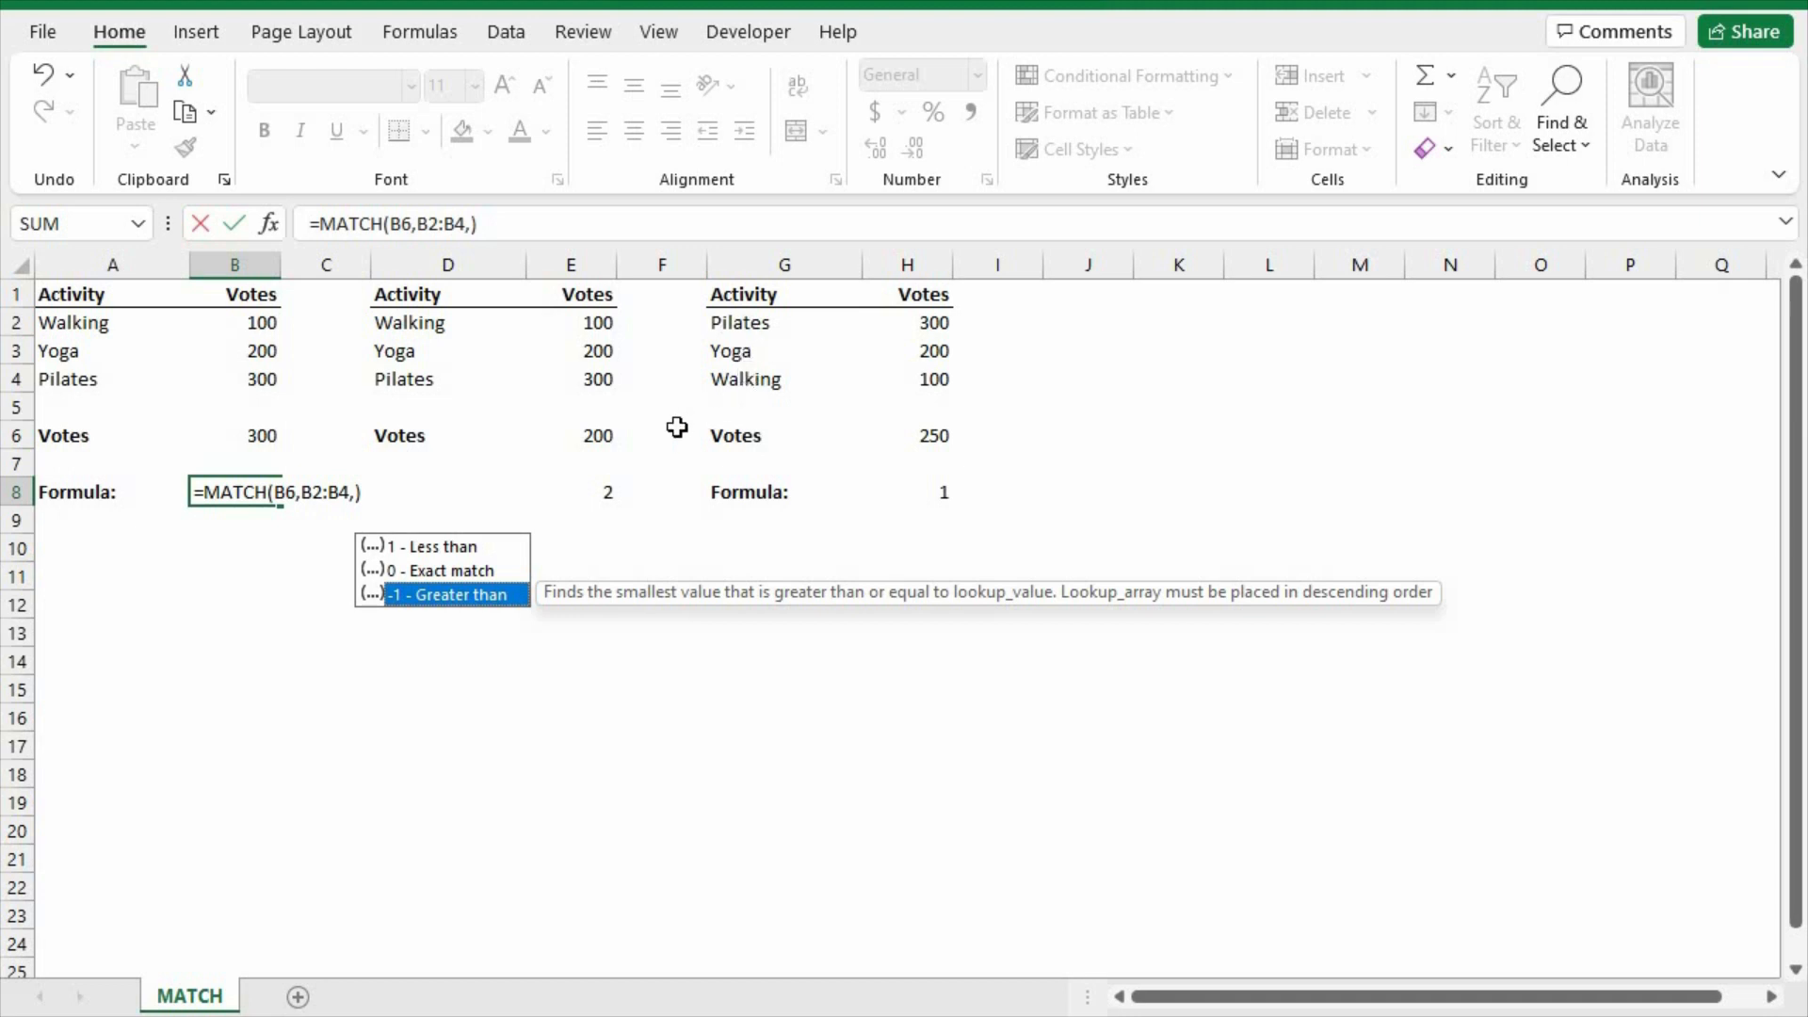
{"action": "key", "text": "Escape"}
{"action": "type", "text": "0"}
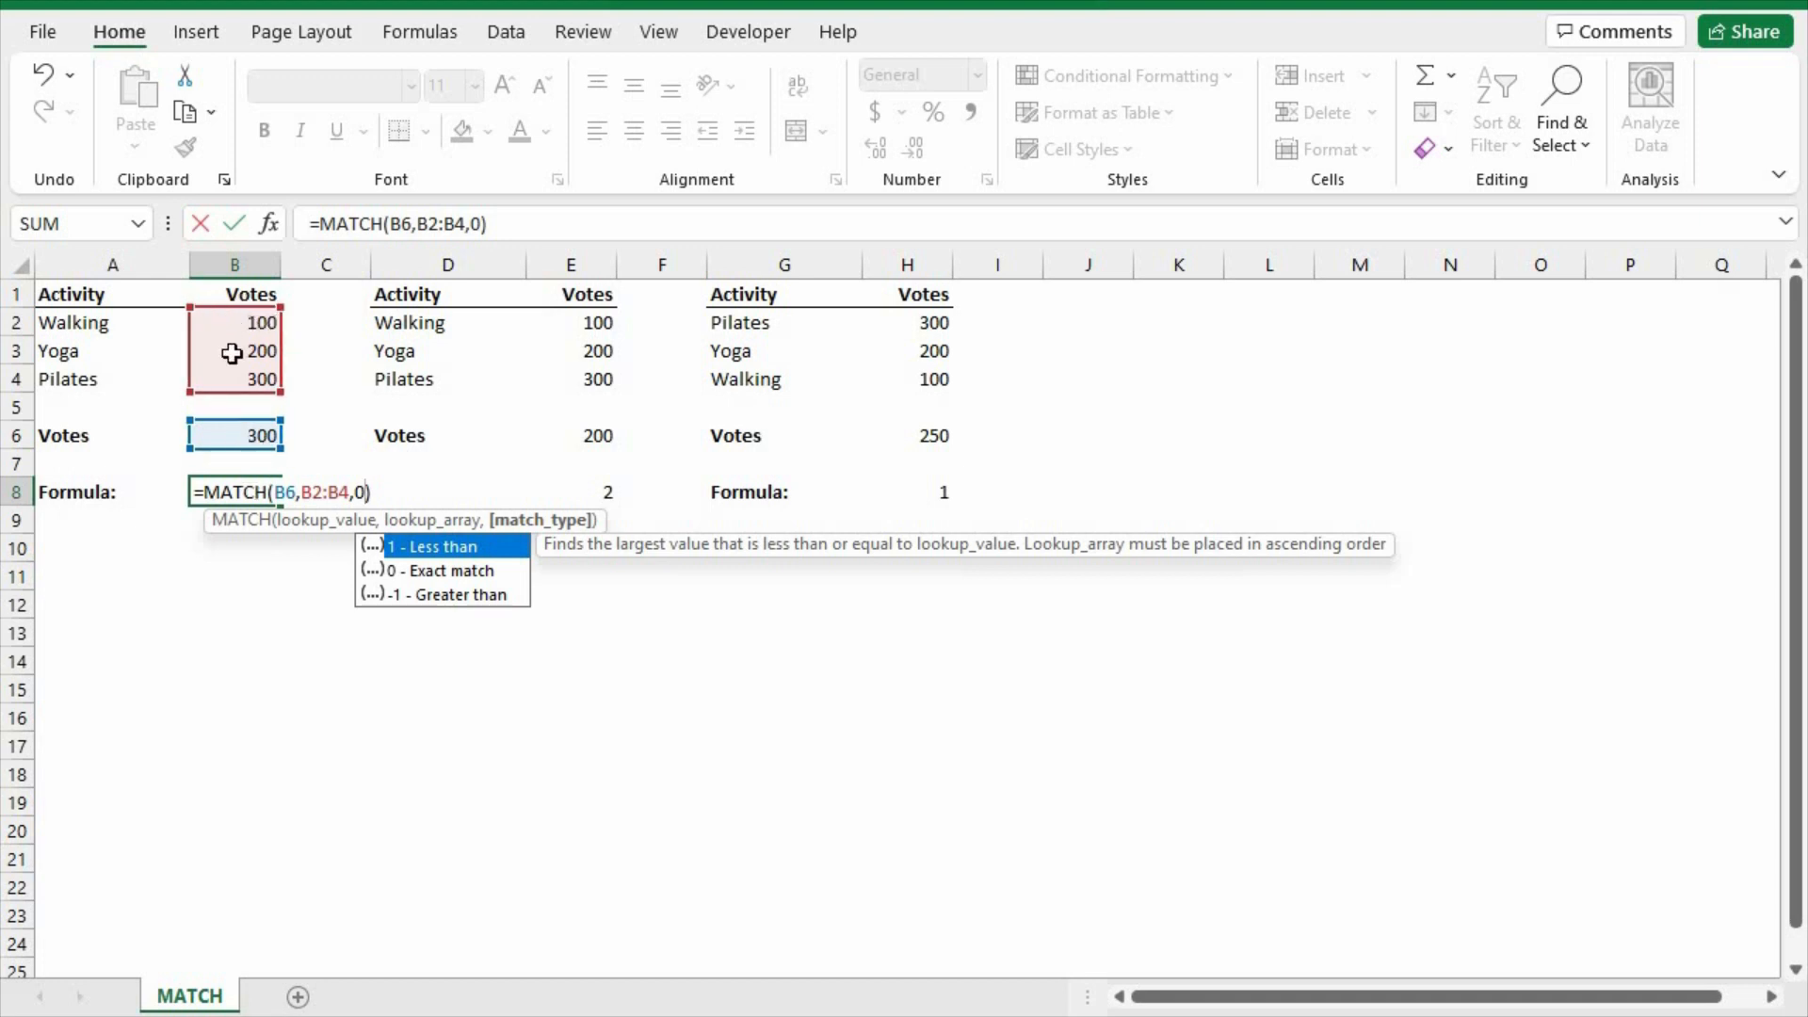
{"action": "key", "text": "Return"}
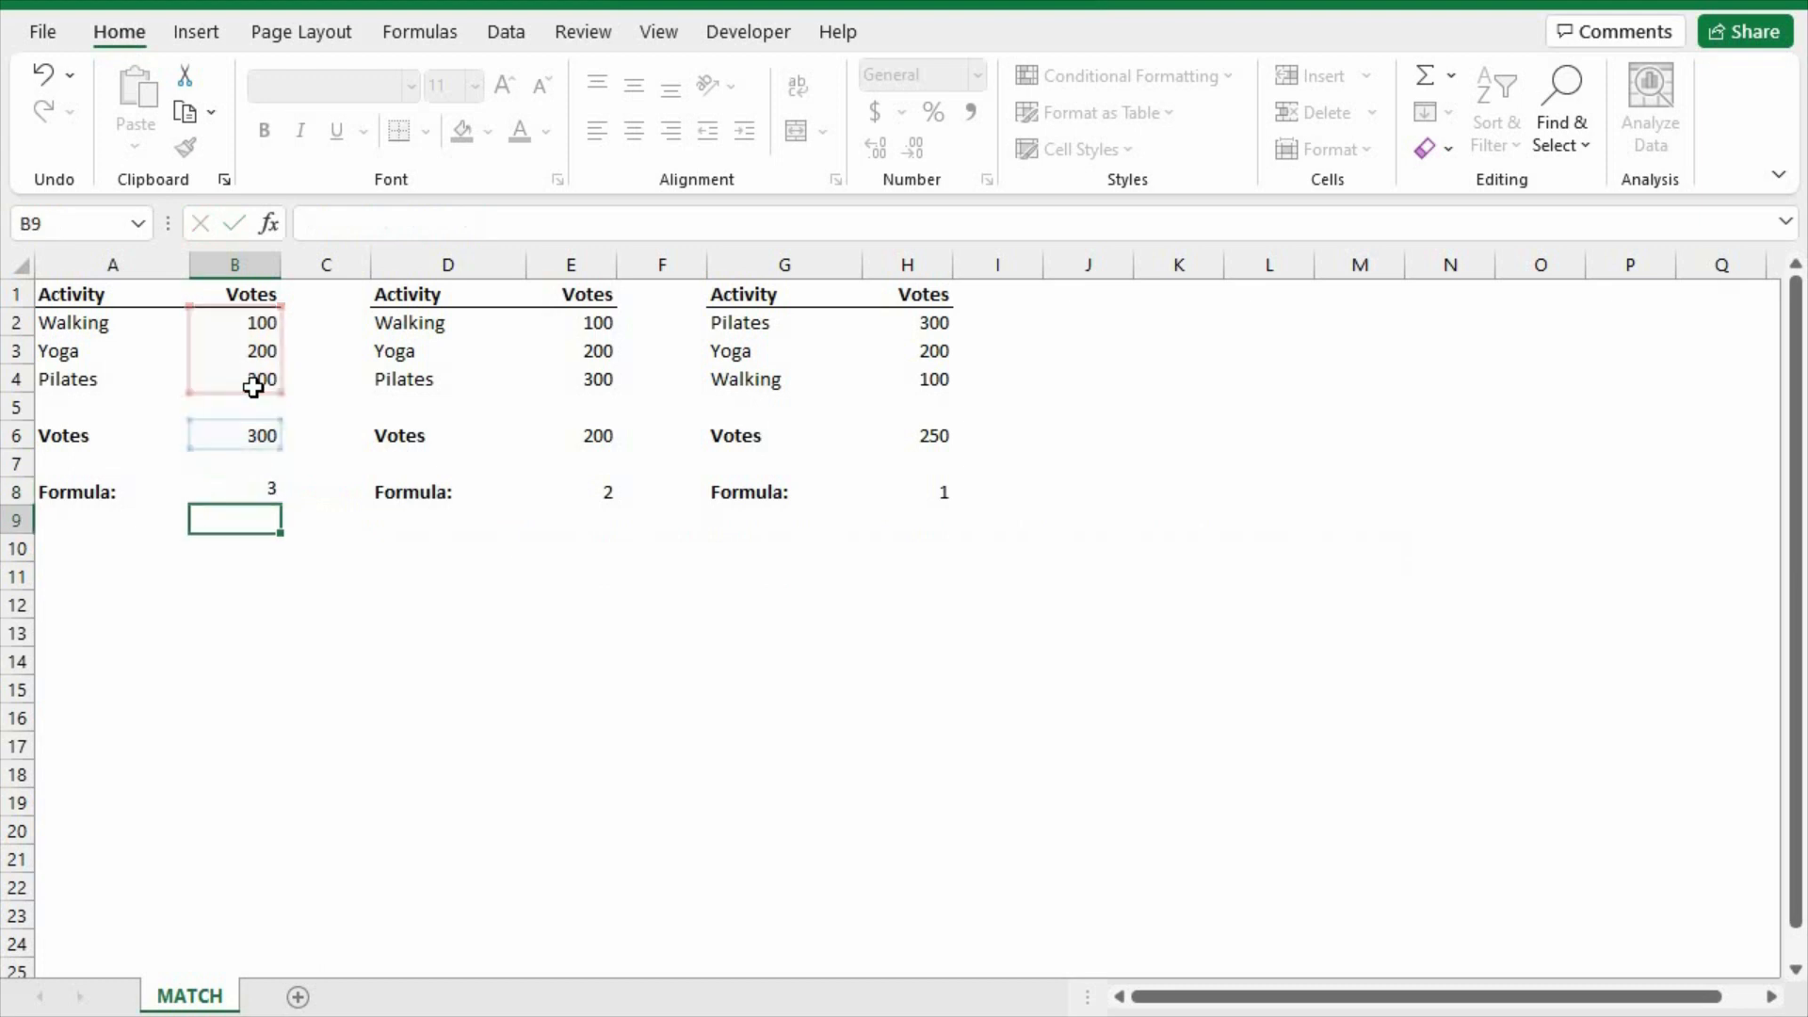
{"action": "key", "text": "Up"}
{"action": "key", "text": "F2"}
{"action": "key", "text": "Escape"}
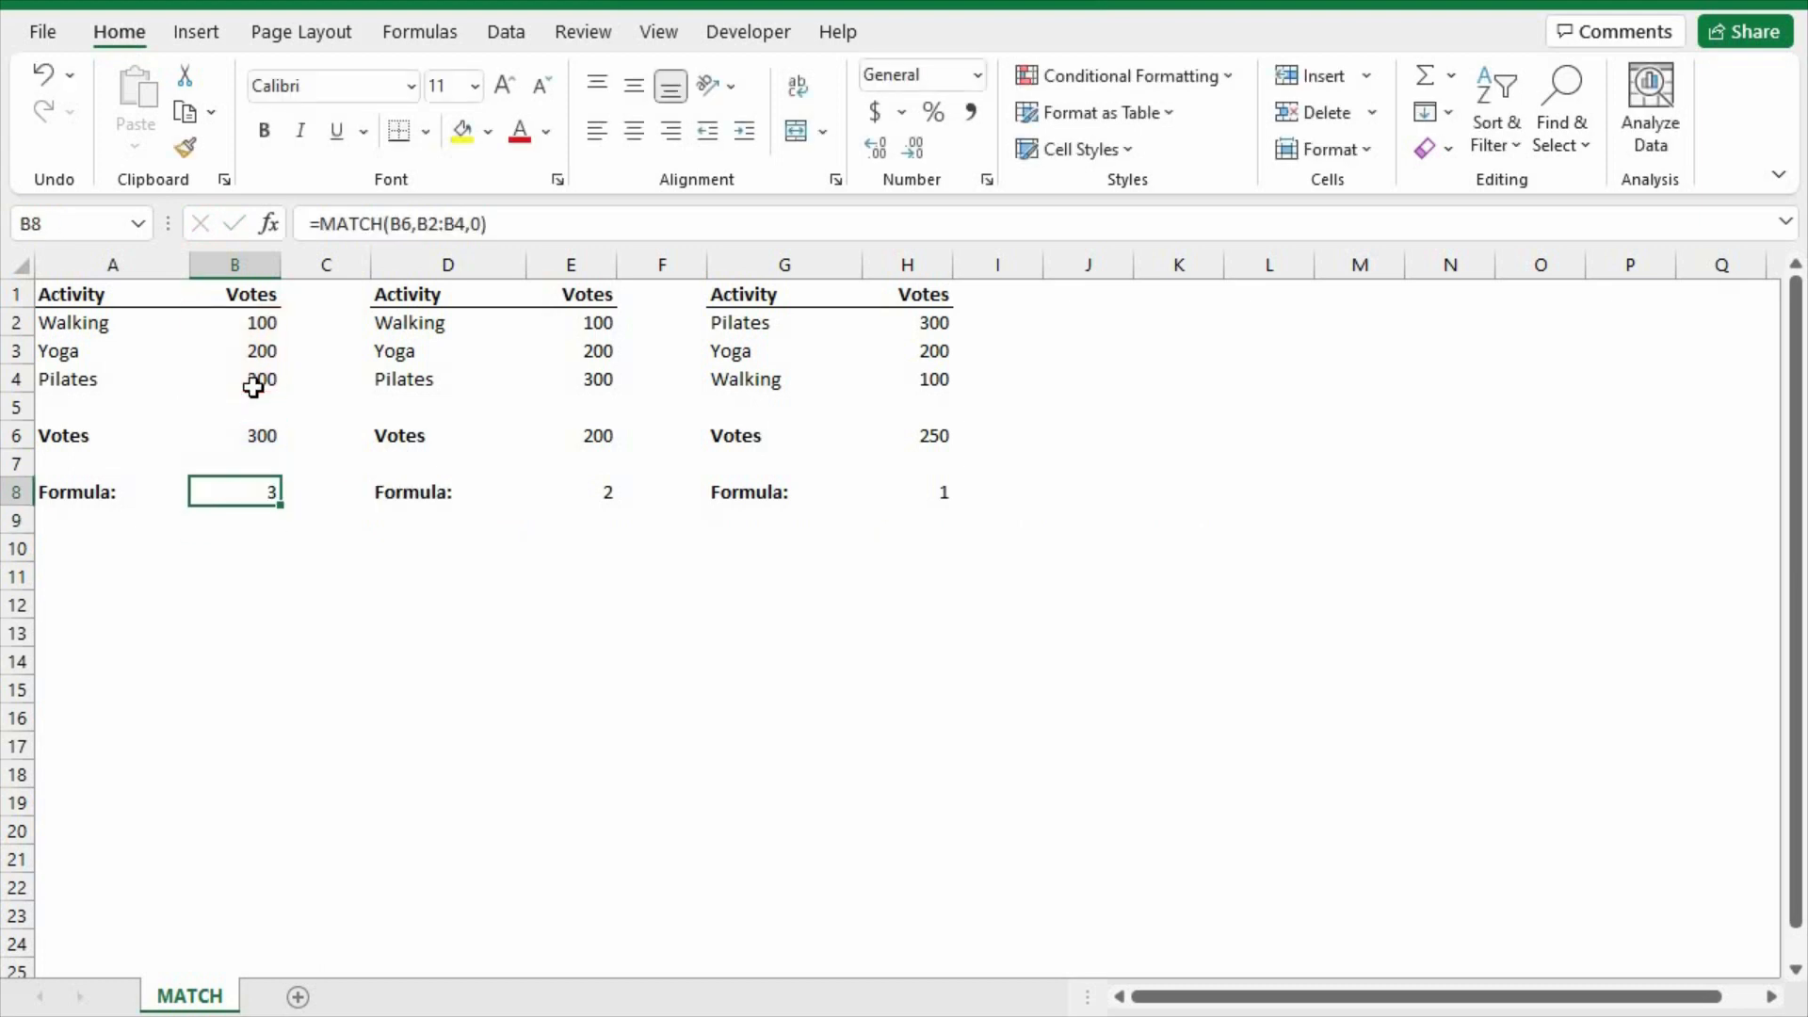
Clear the match type in the E8 MATCH formula to view its options, and re-enter 1 for less than.
{"action": "key", "text": "Right"}
{"action": "key", "text": "Right"}
{"action": "key", "text": "Right"}
{"action": "key", "text": "F2"}
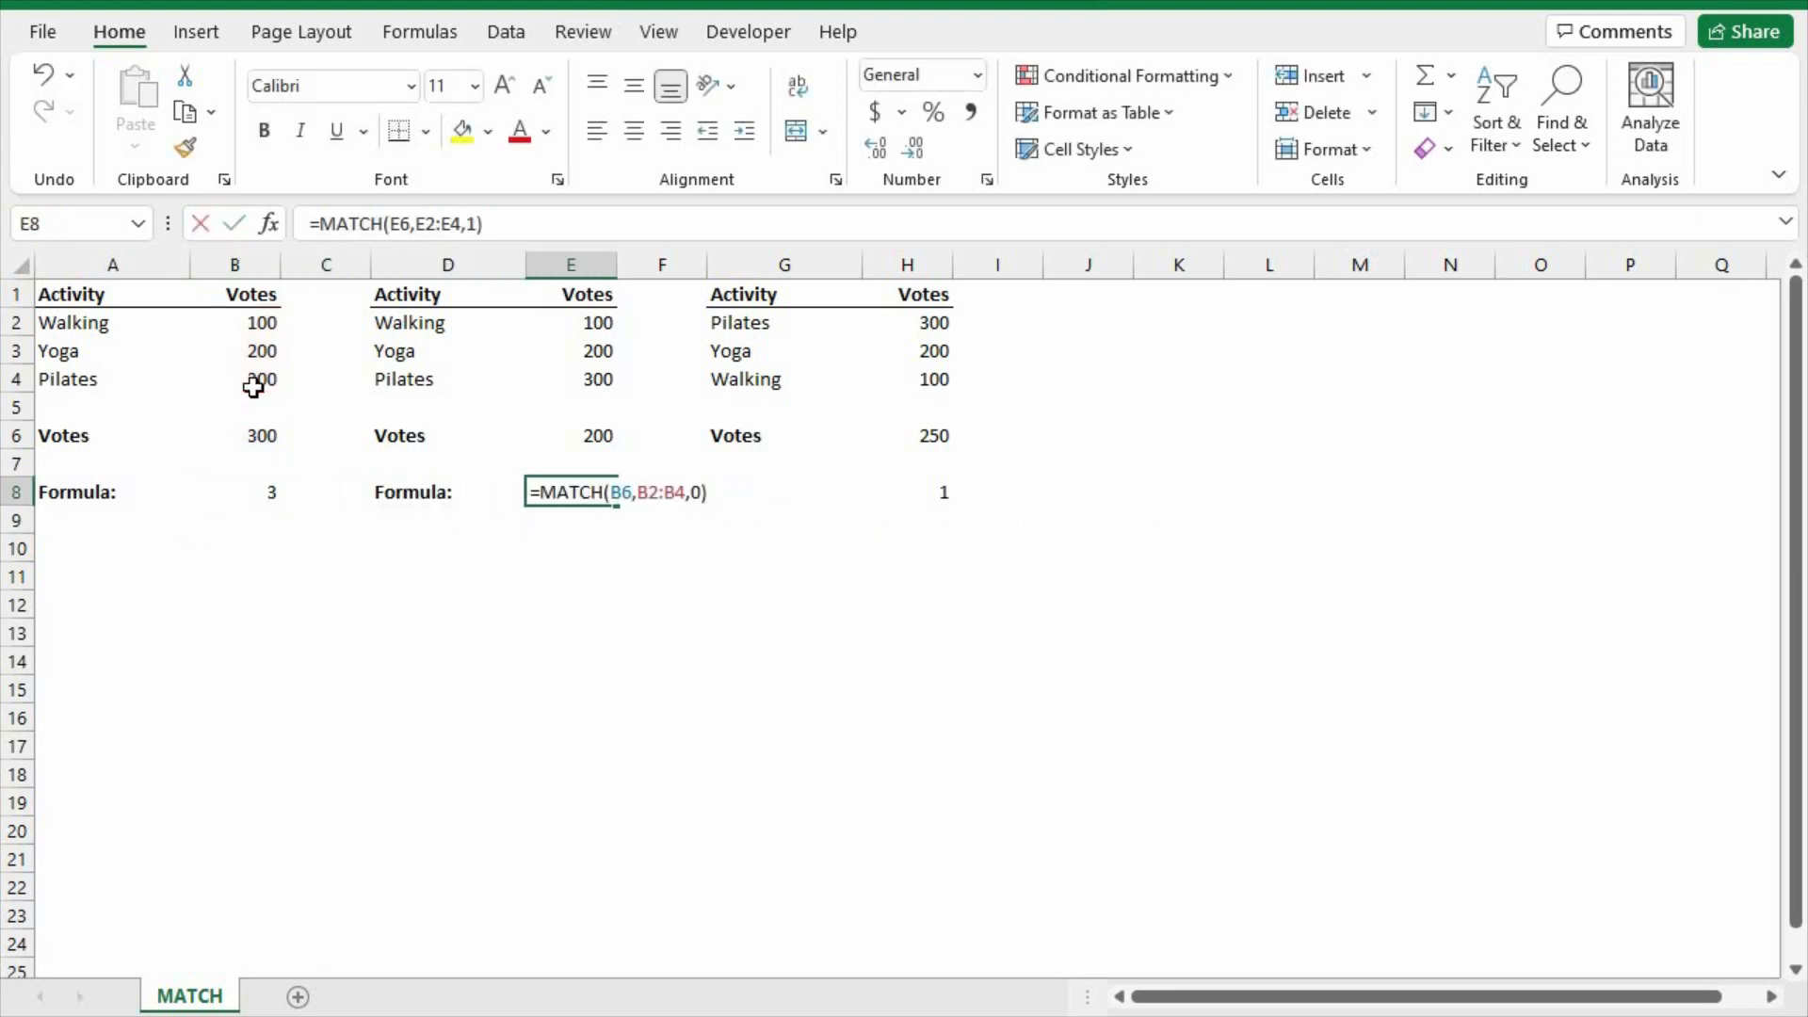
{"action": "key", "text": "Left"}
{"action": "key", "text": "shift+Left"}
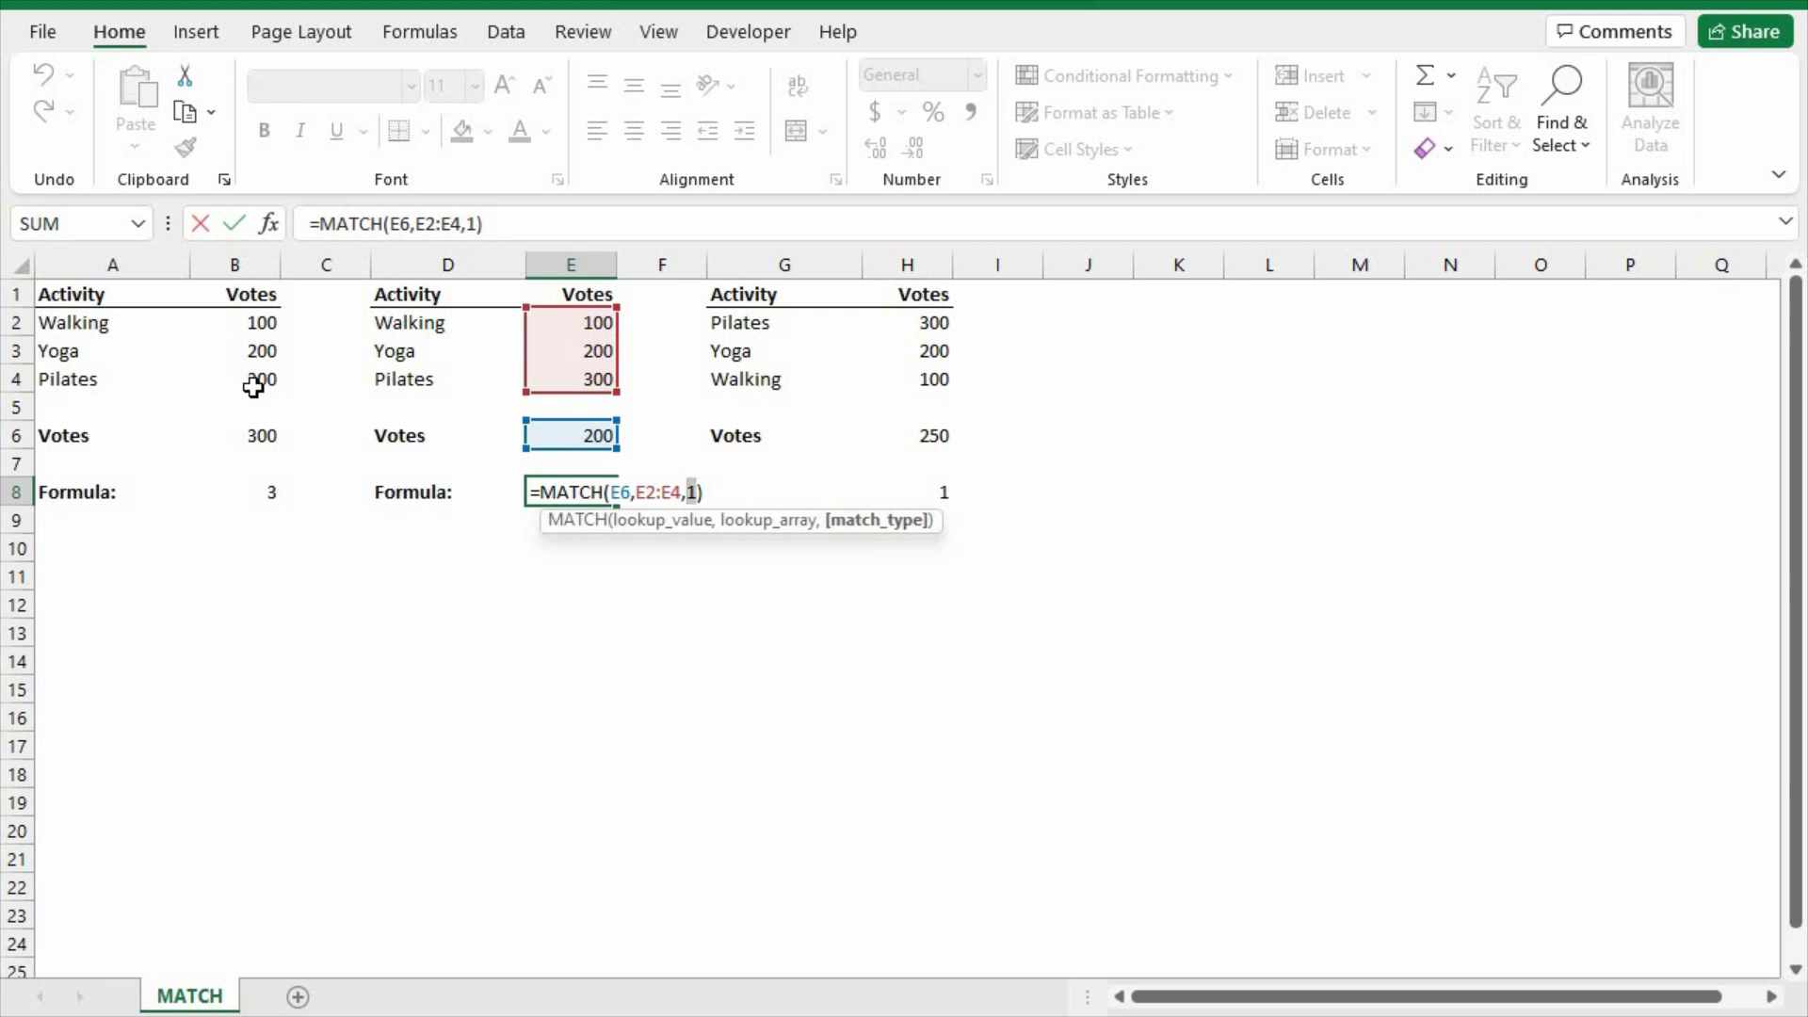
{"action": "key", "text": "BackSpace"}
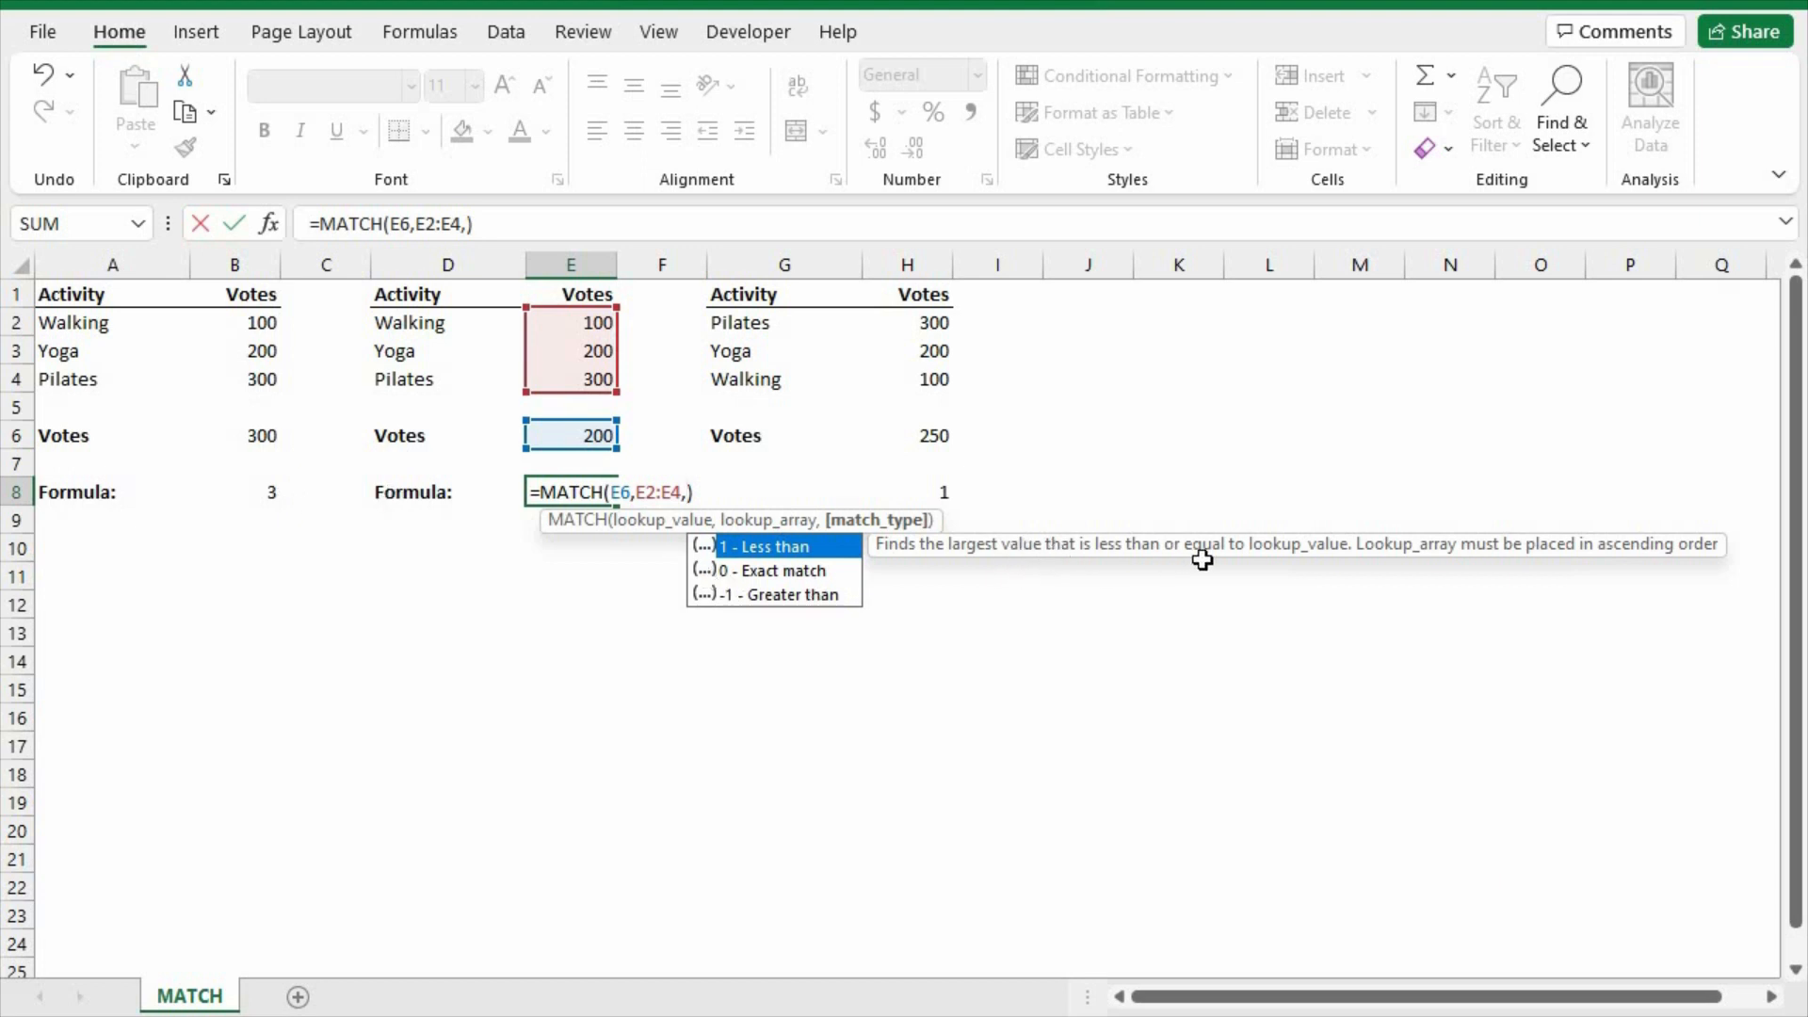
{"action": "type", "text": "1"}
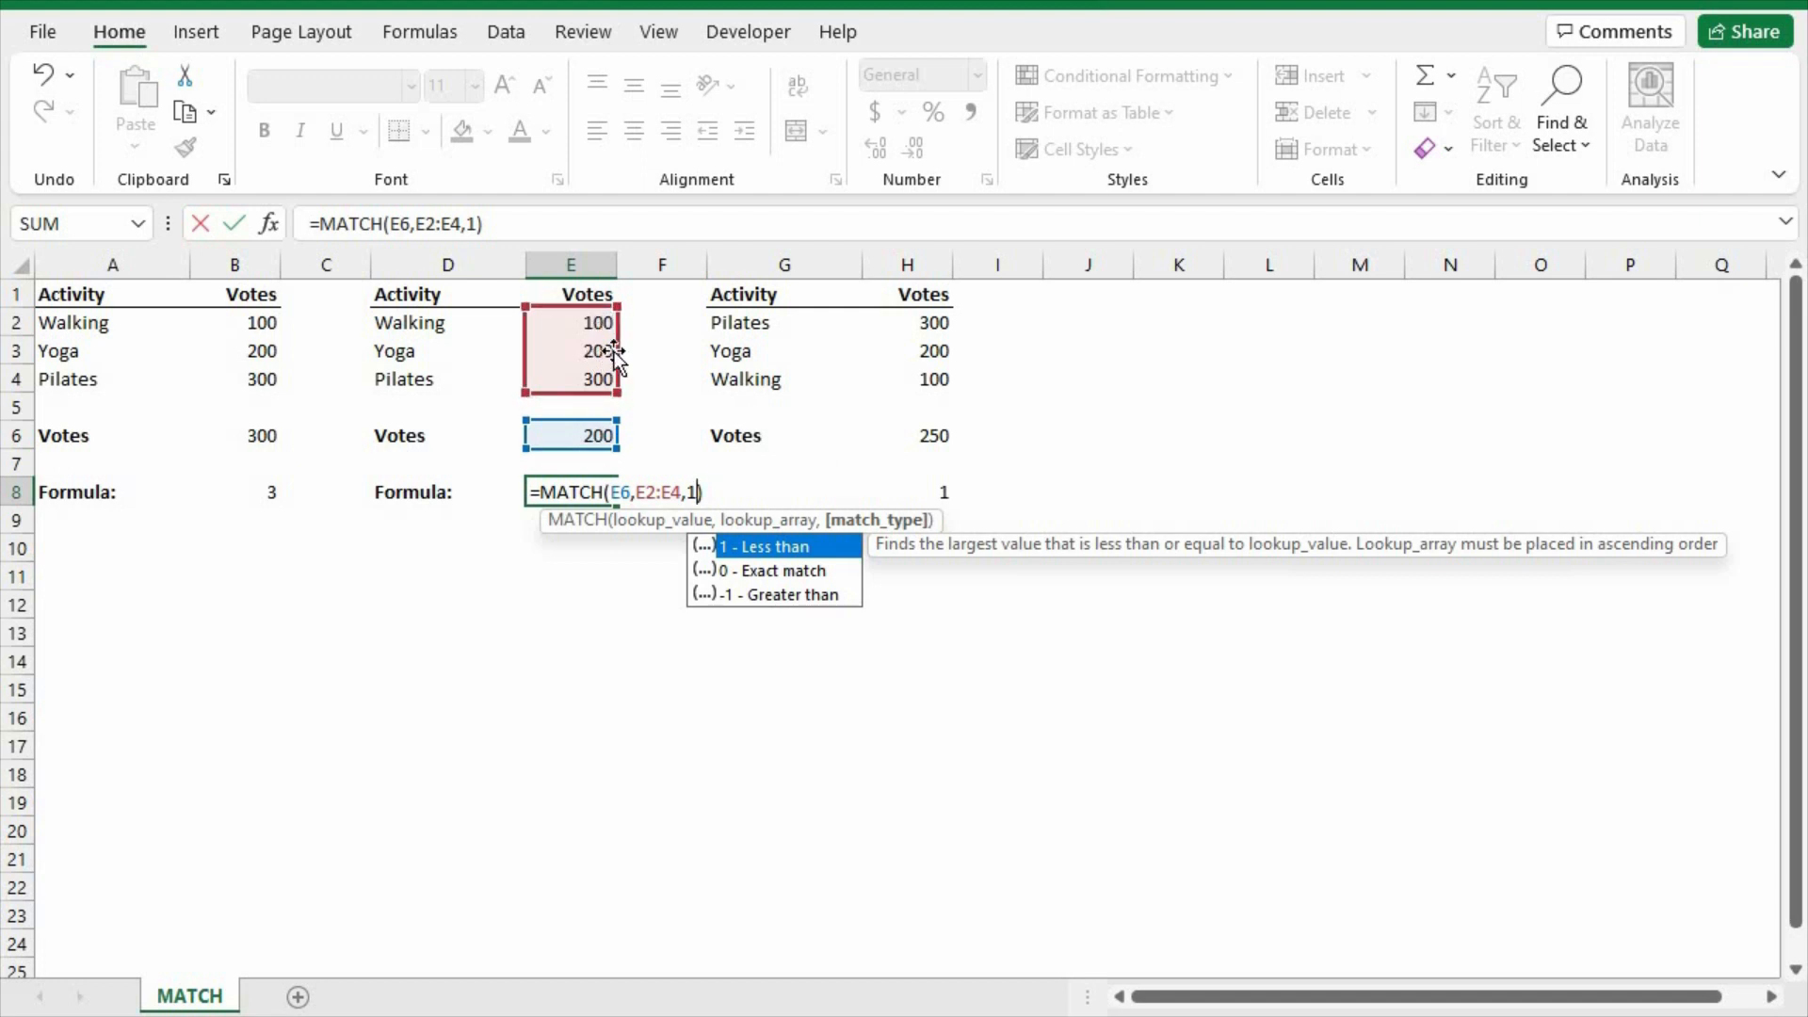
{"action": "key", "text": "Return"}
Set the votes lookup value in E6 to 199 and inspect the references of the MATCH formula in E8.
{"action": "key", "text": "Up"}
{"action": "key", "text": "Up"}
{"action": "key", "text": "Up"}
{"action": "type", "text": "199"}
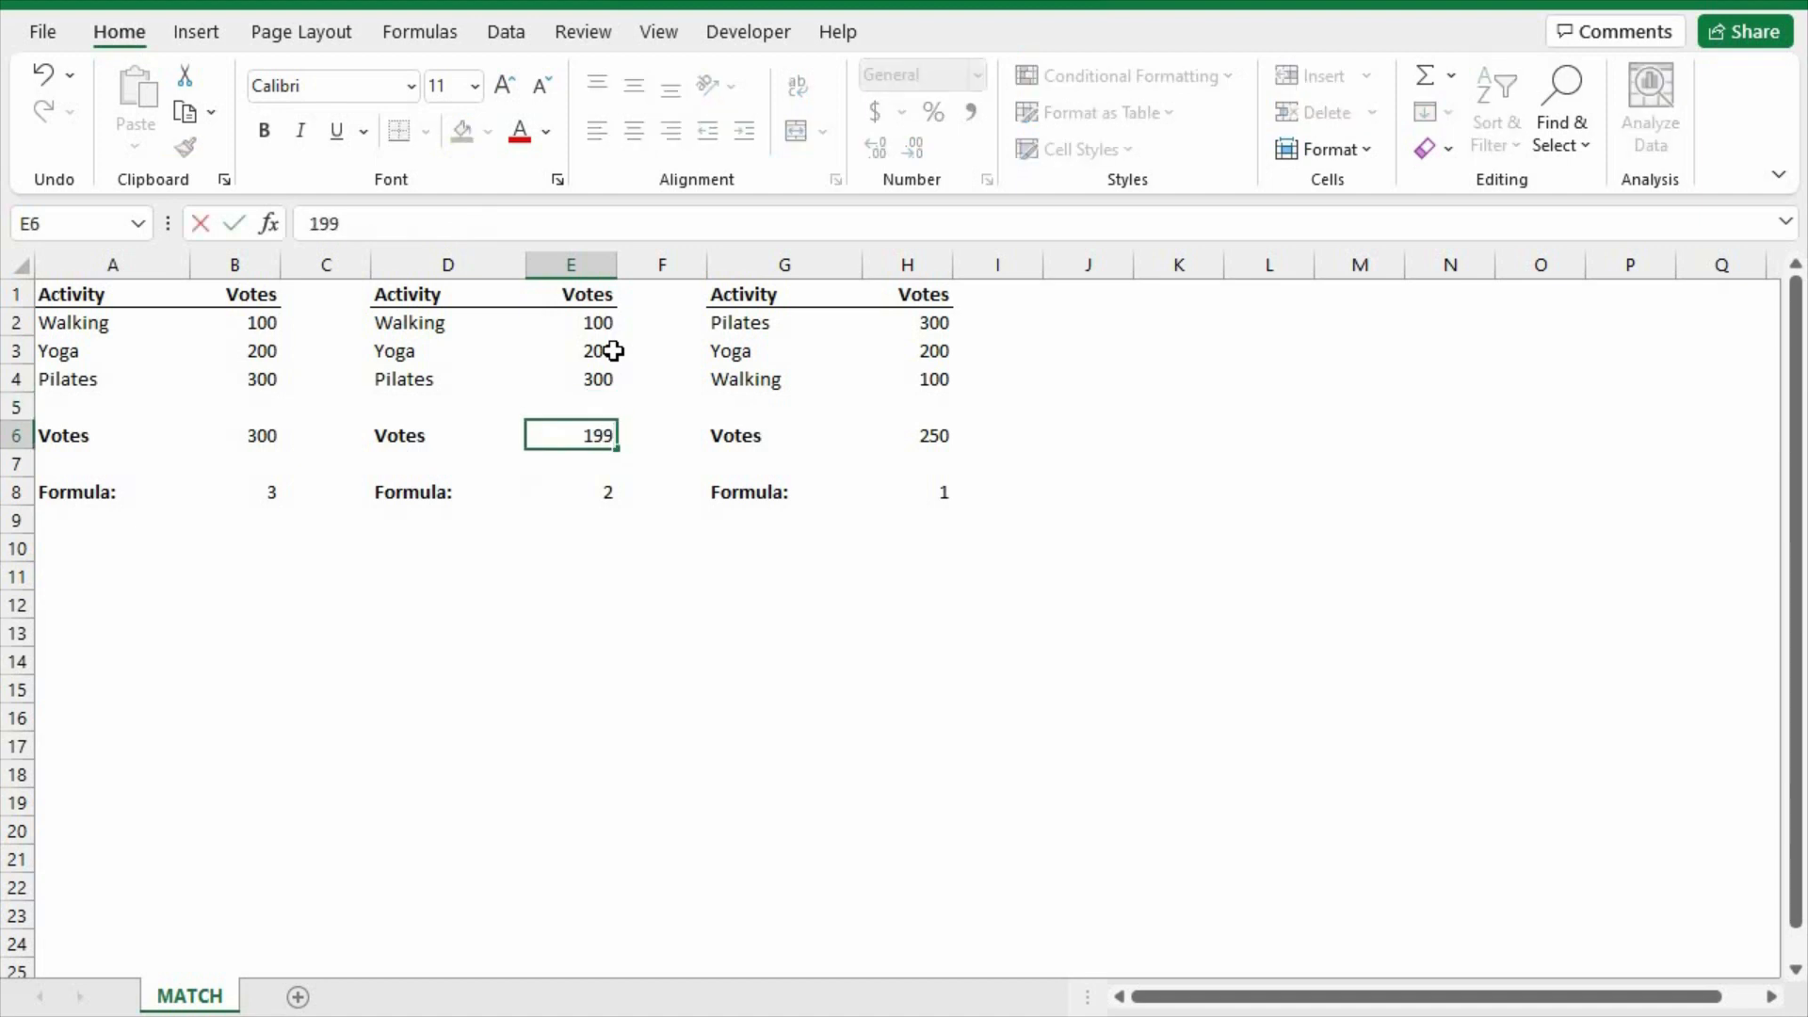
{"action": "key", "text": "Return"}
{"action": "key", "text": "Down"}
{"action": "key", "text": "F2"}
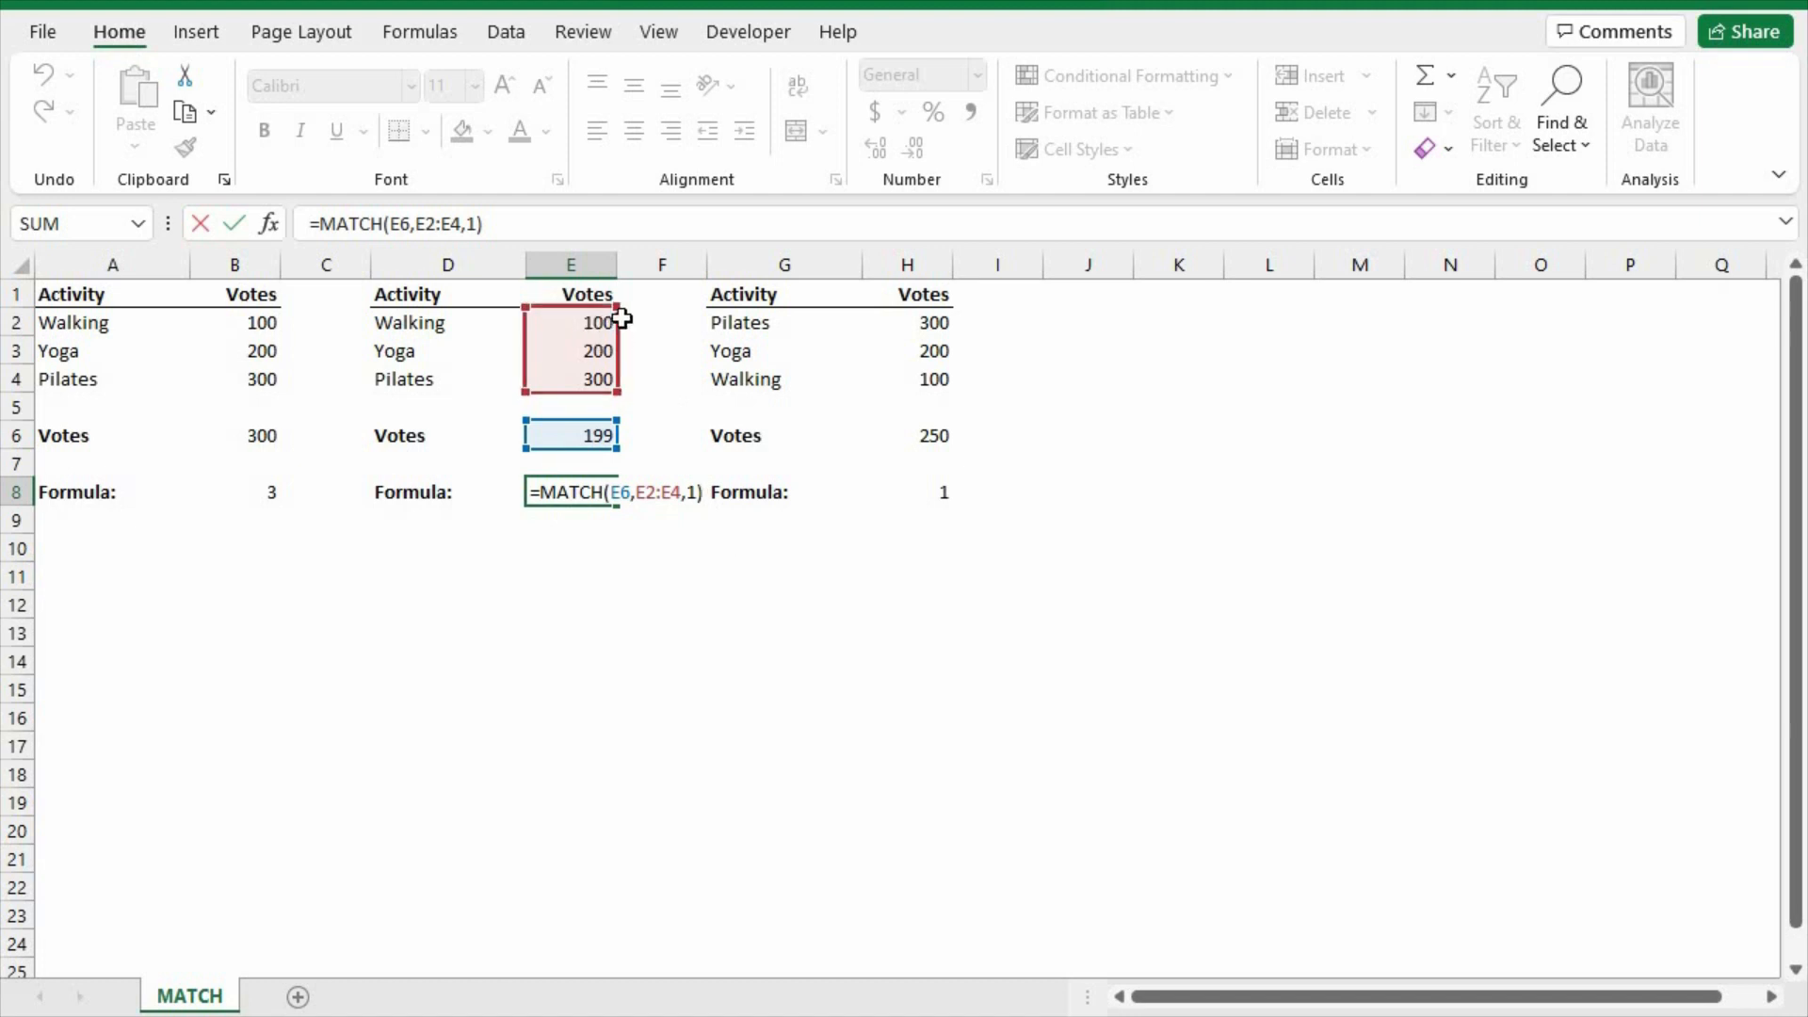
{"action": "key", "text": "Escape"}
Clear the match type in the H8 MATCH formula and choose -1 - Greater than again, keeping the lookup on H6 and H2:H4.
{"action": "left_click", "coordinate": [944, 499]}
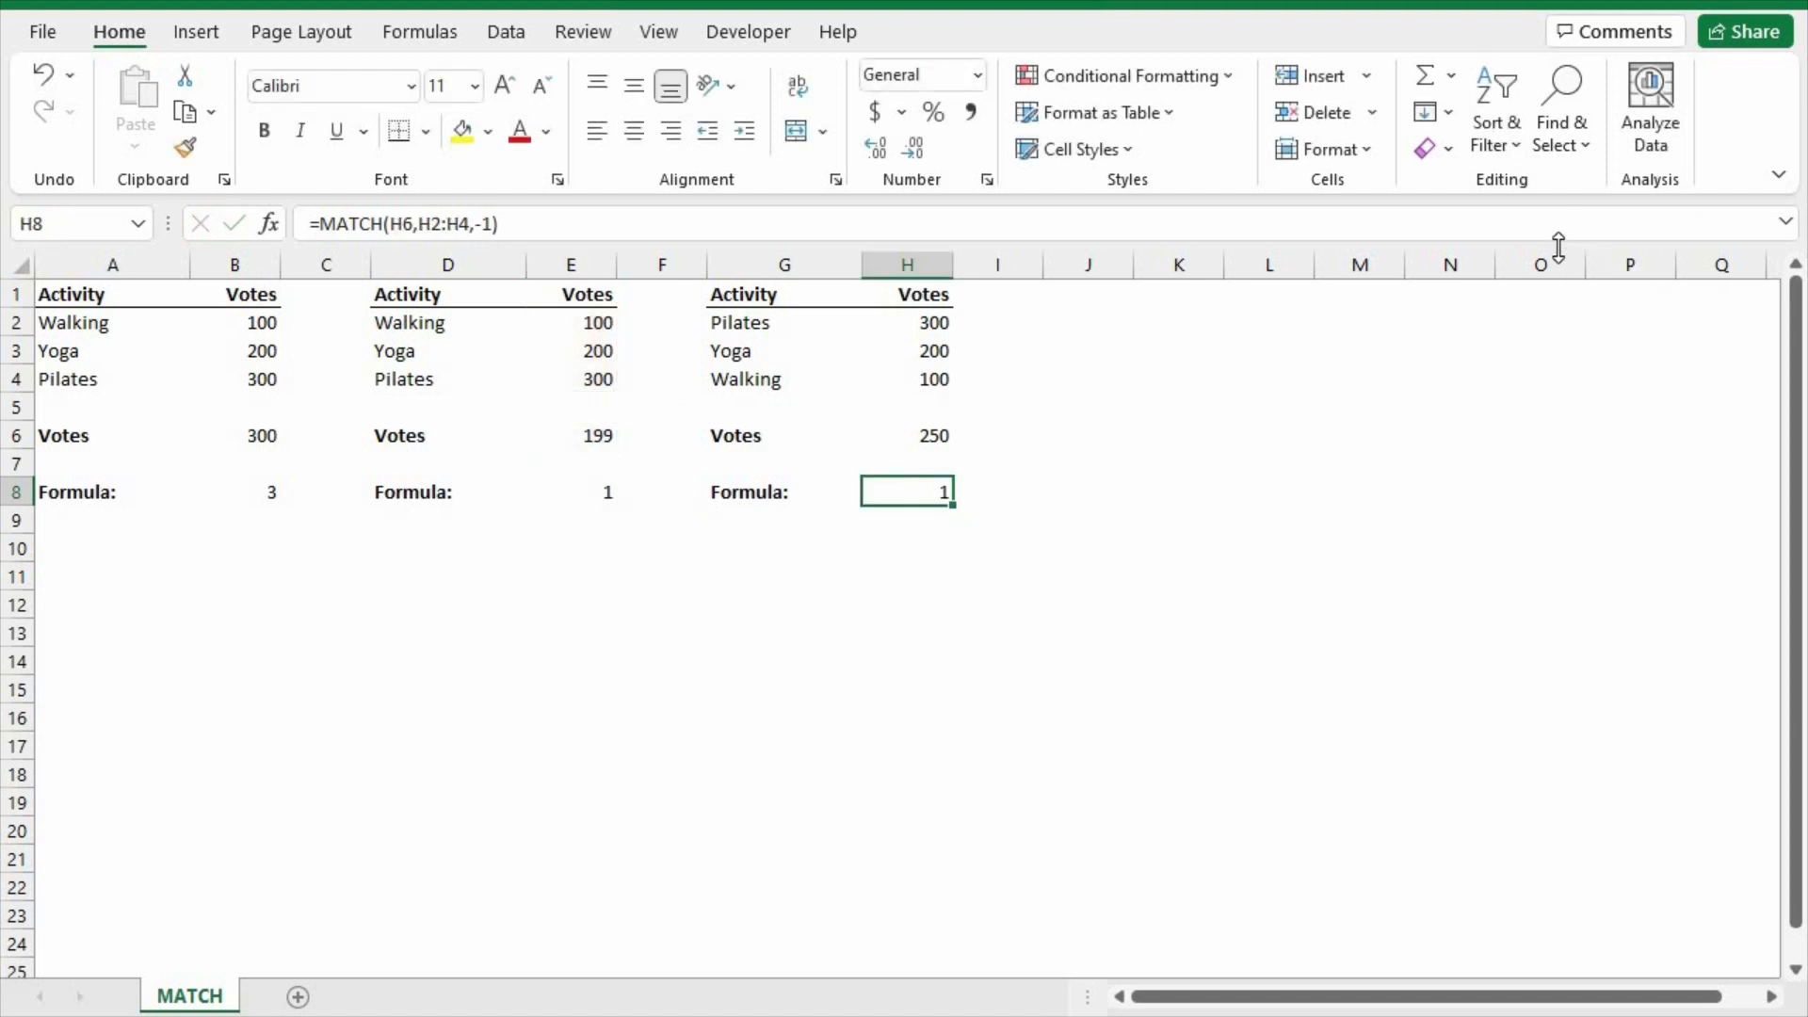
{"action": "key", "text": "F2"}
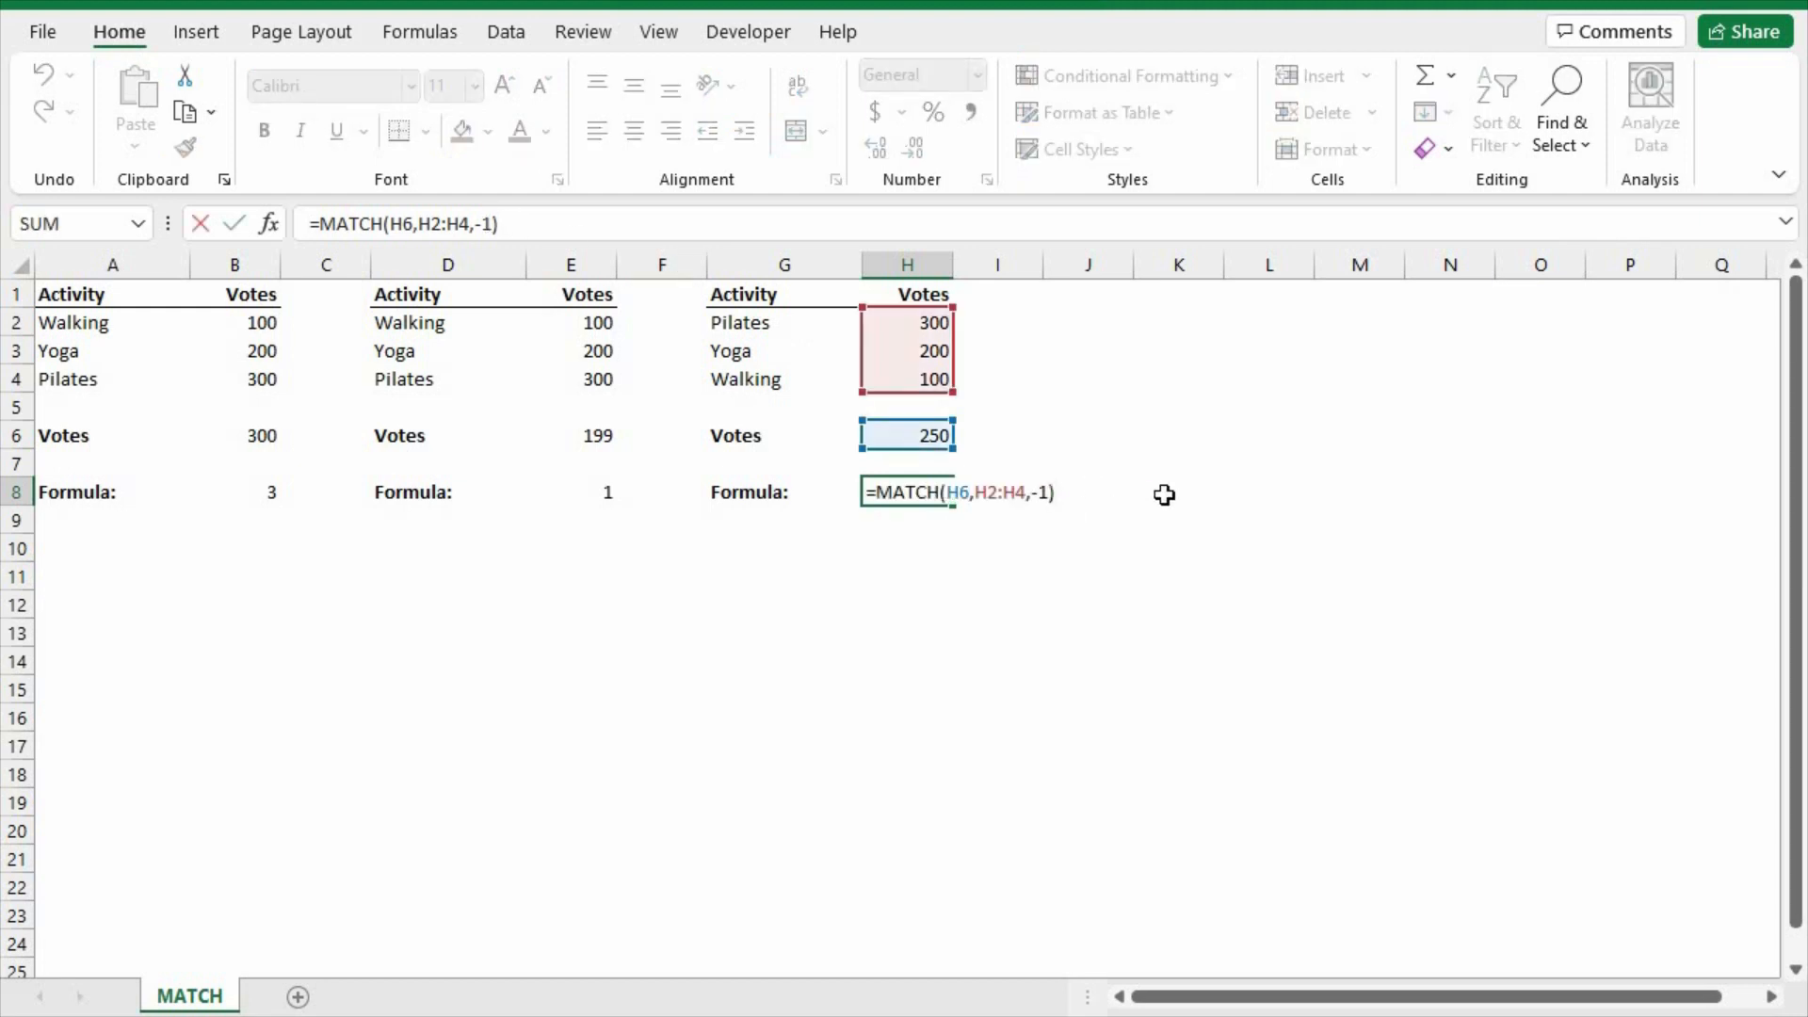
{"action": "key", "text": "Left"}
{"action": "key", "text": "Left"}
{"action": "key", "text": "BackSpace"}
{"action": "key", "text": "BackSpace"}
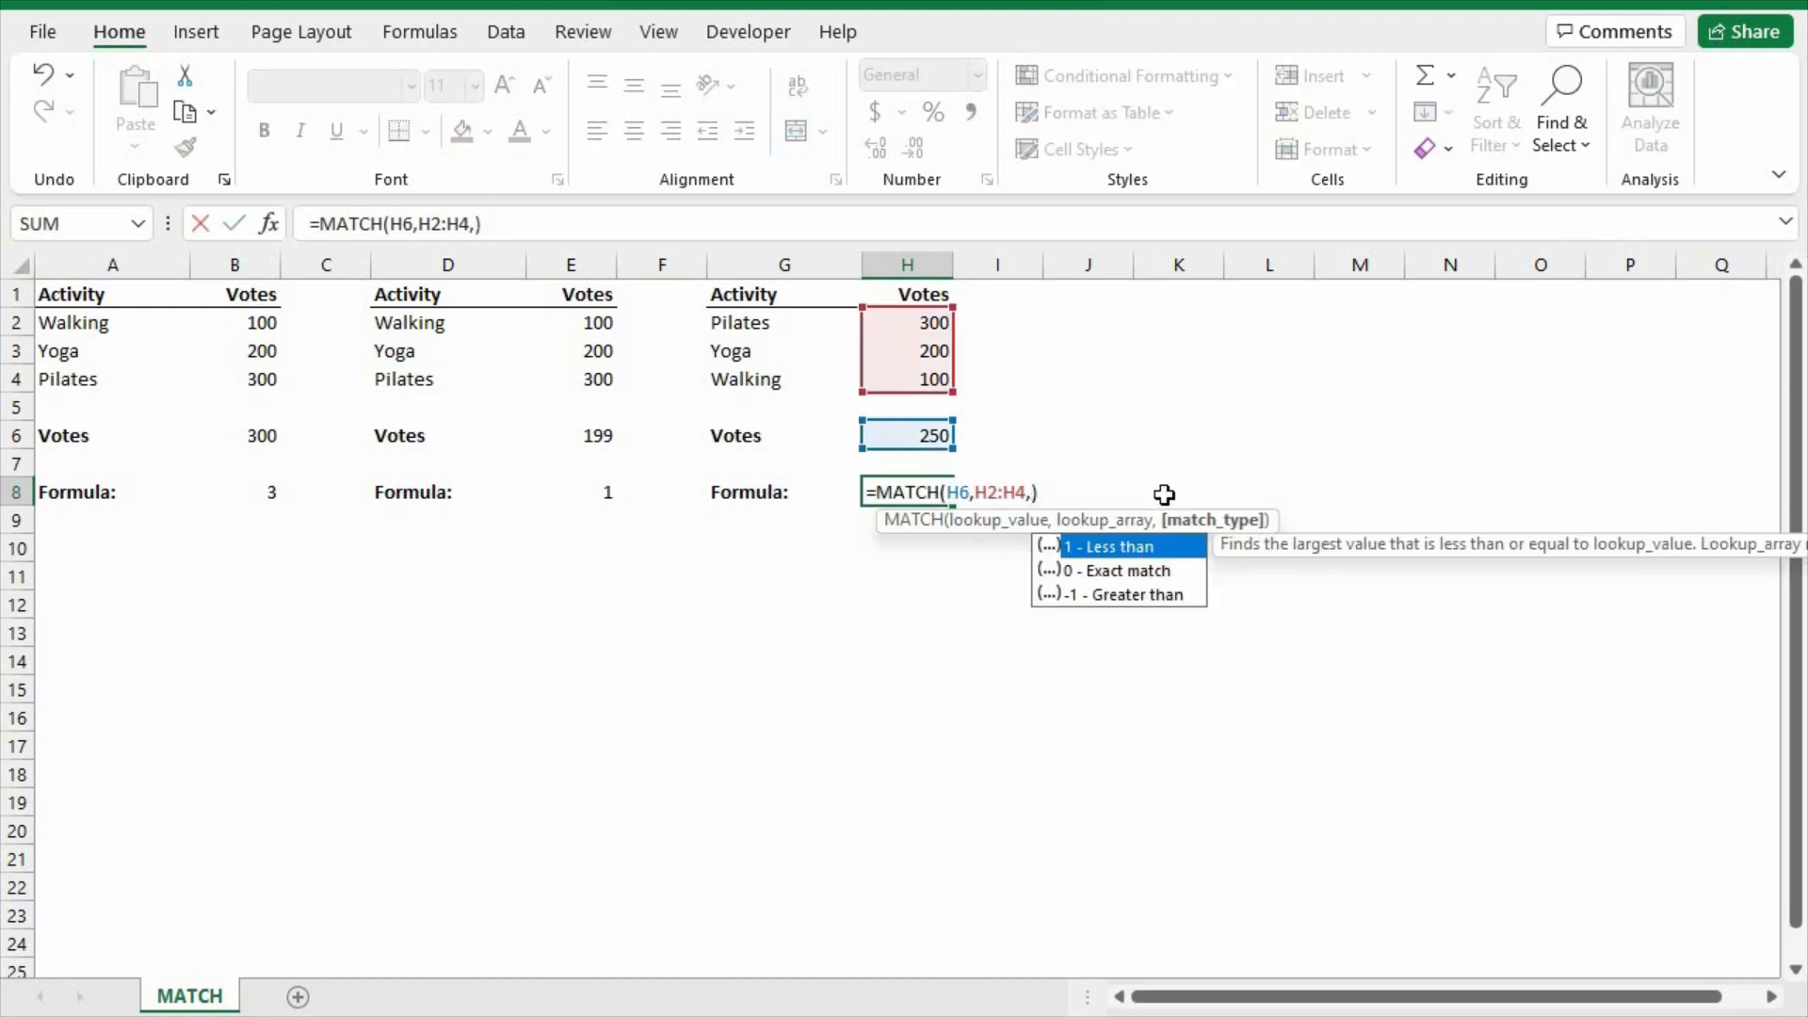
{"action": "left_click", "coordinate": [1147, 594]}
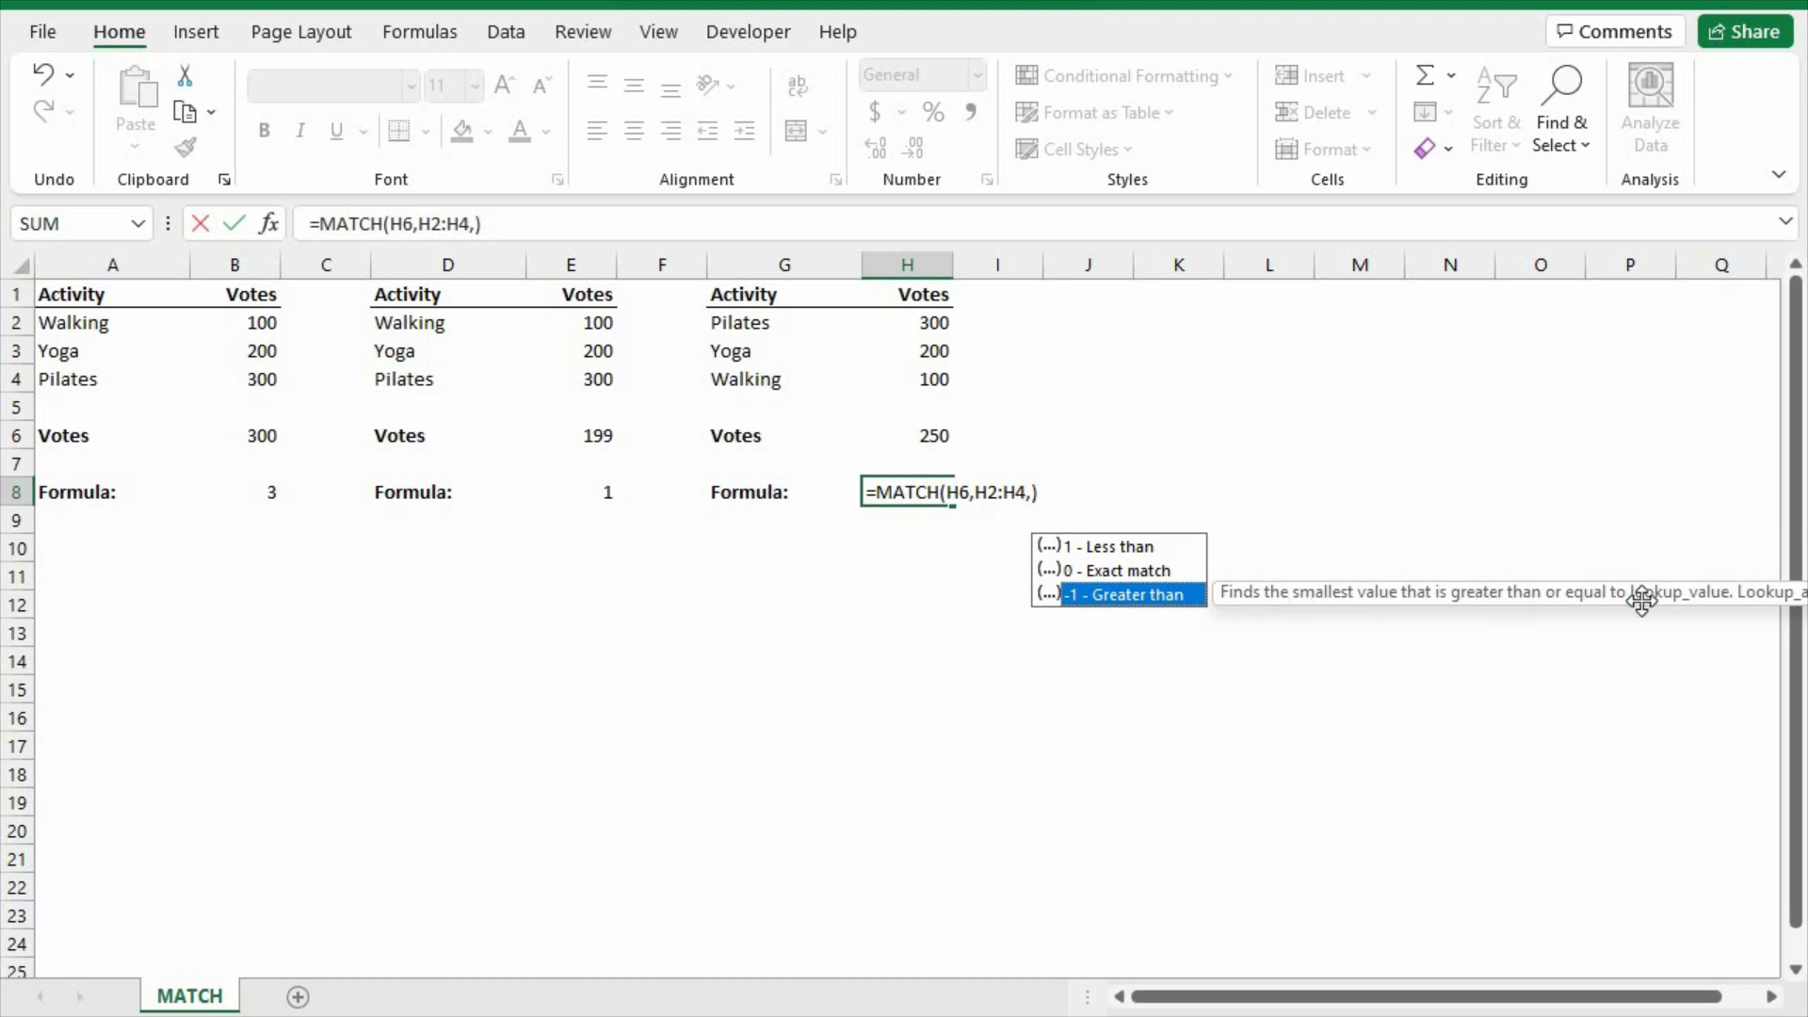
{"action": "double_click", "coordinate": [1132, 593]}
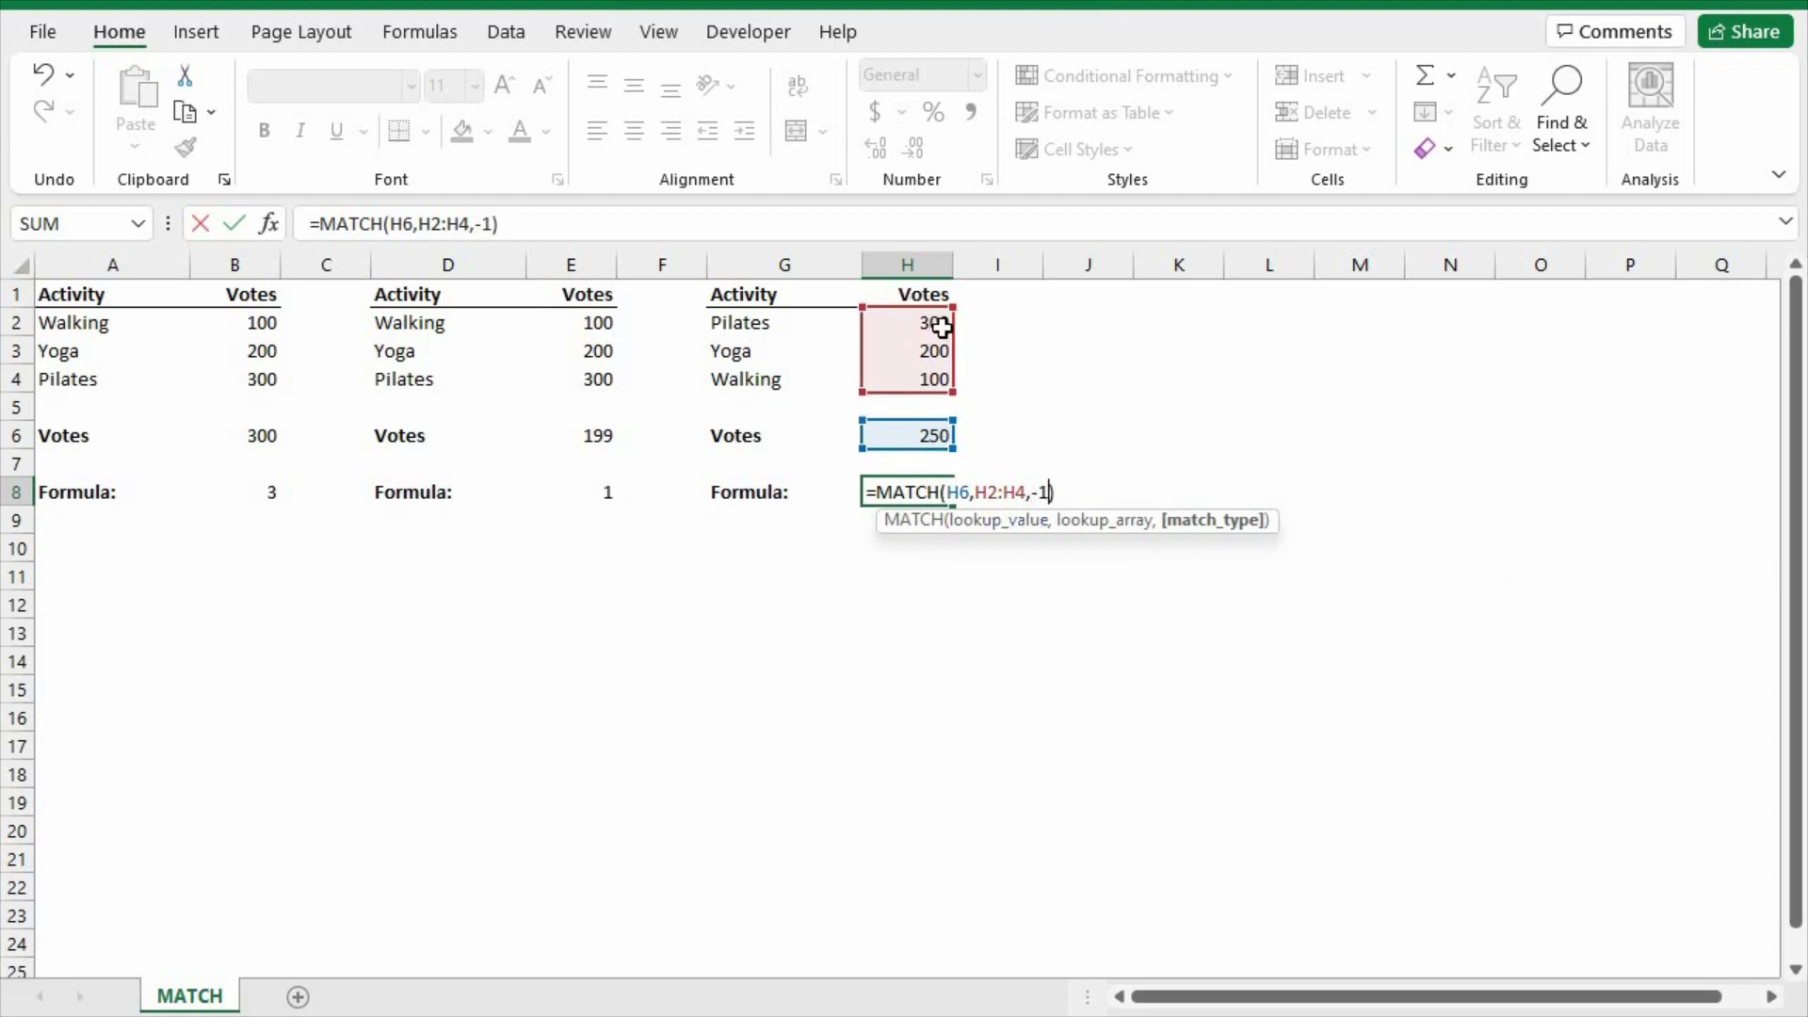
{"action": "key", "text": "Return"}
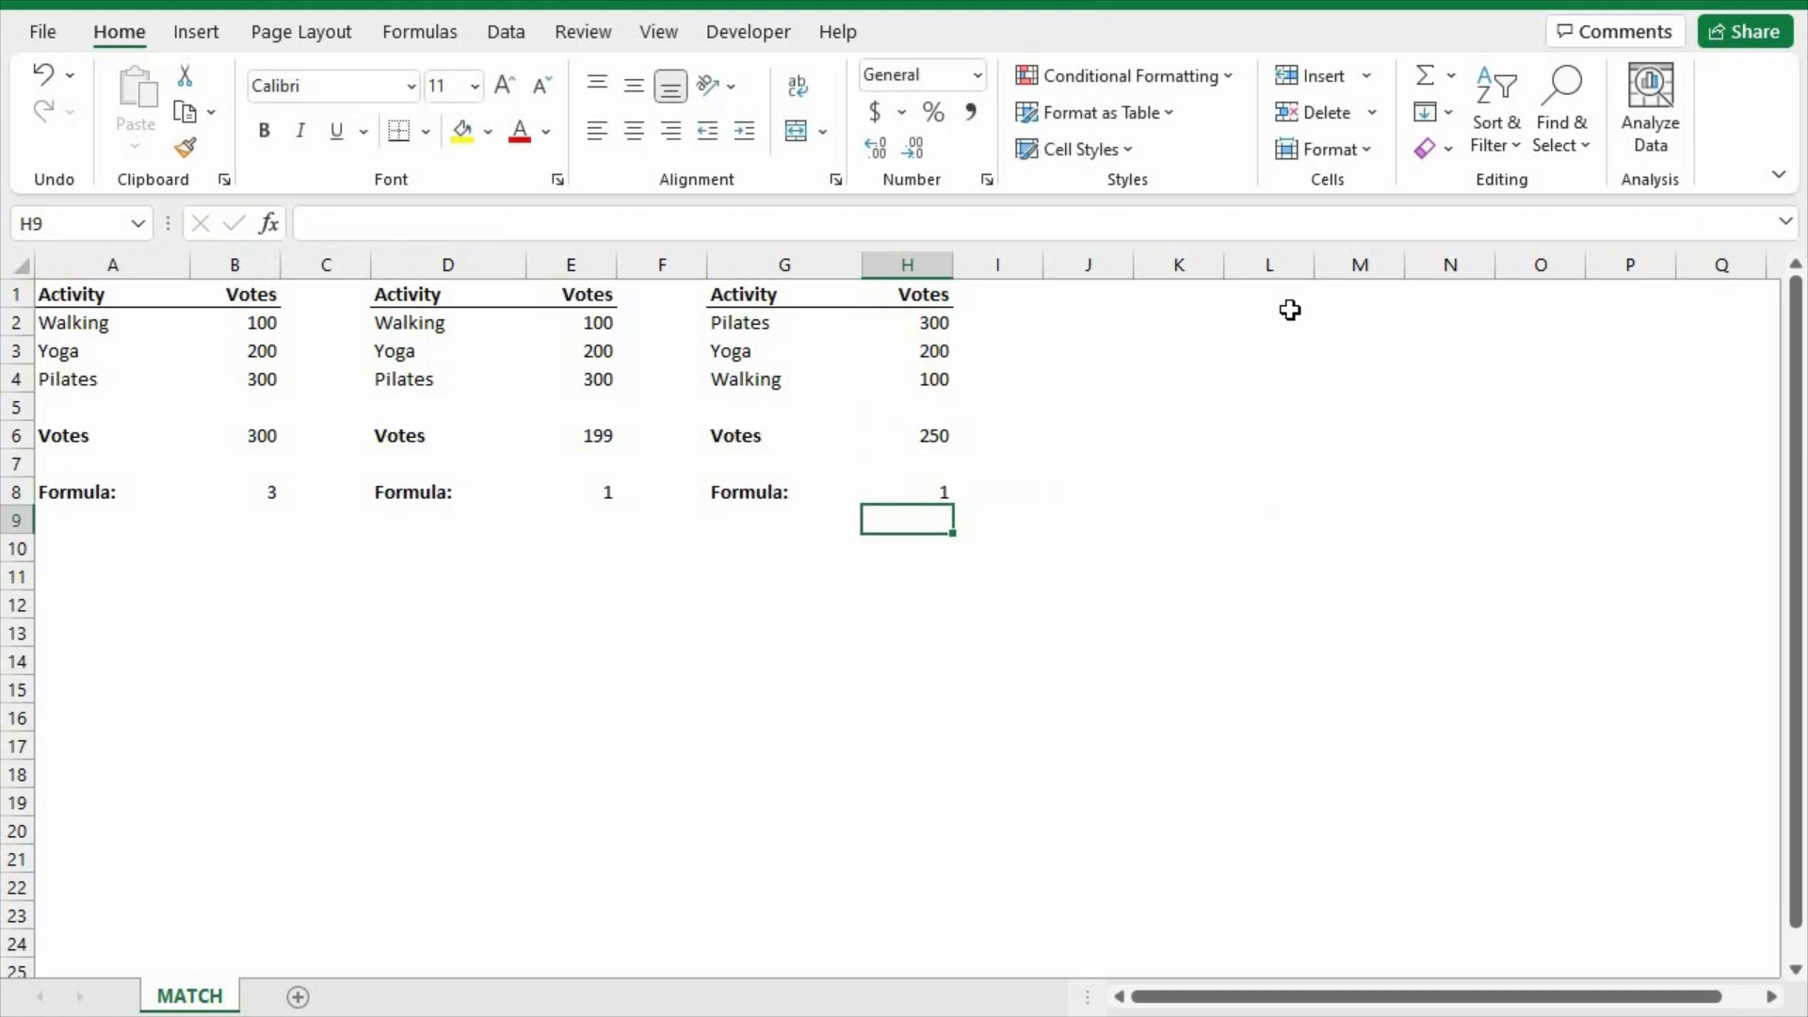
{"action": "key", "text": "Up"}
{"action": "key", "text": "F2"}
{"action": "key", "text": "Escape"}
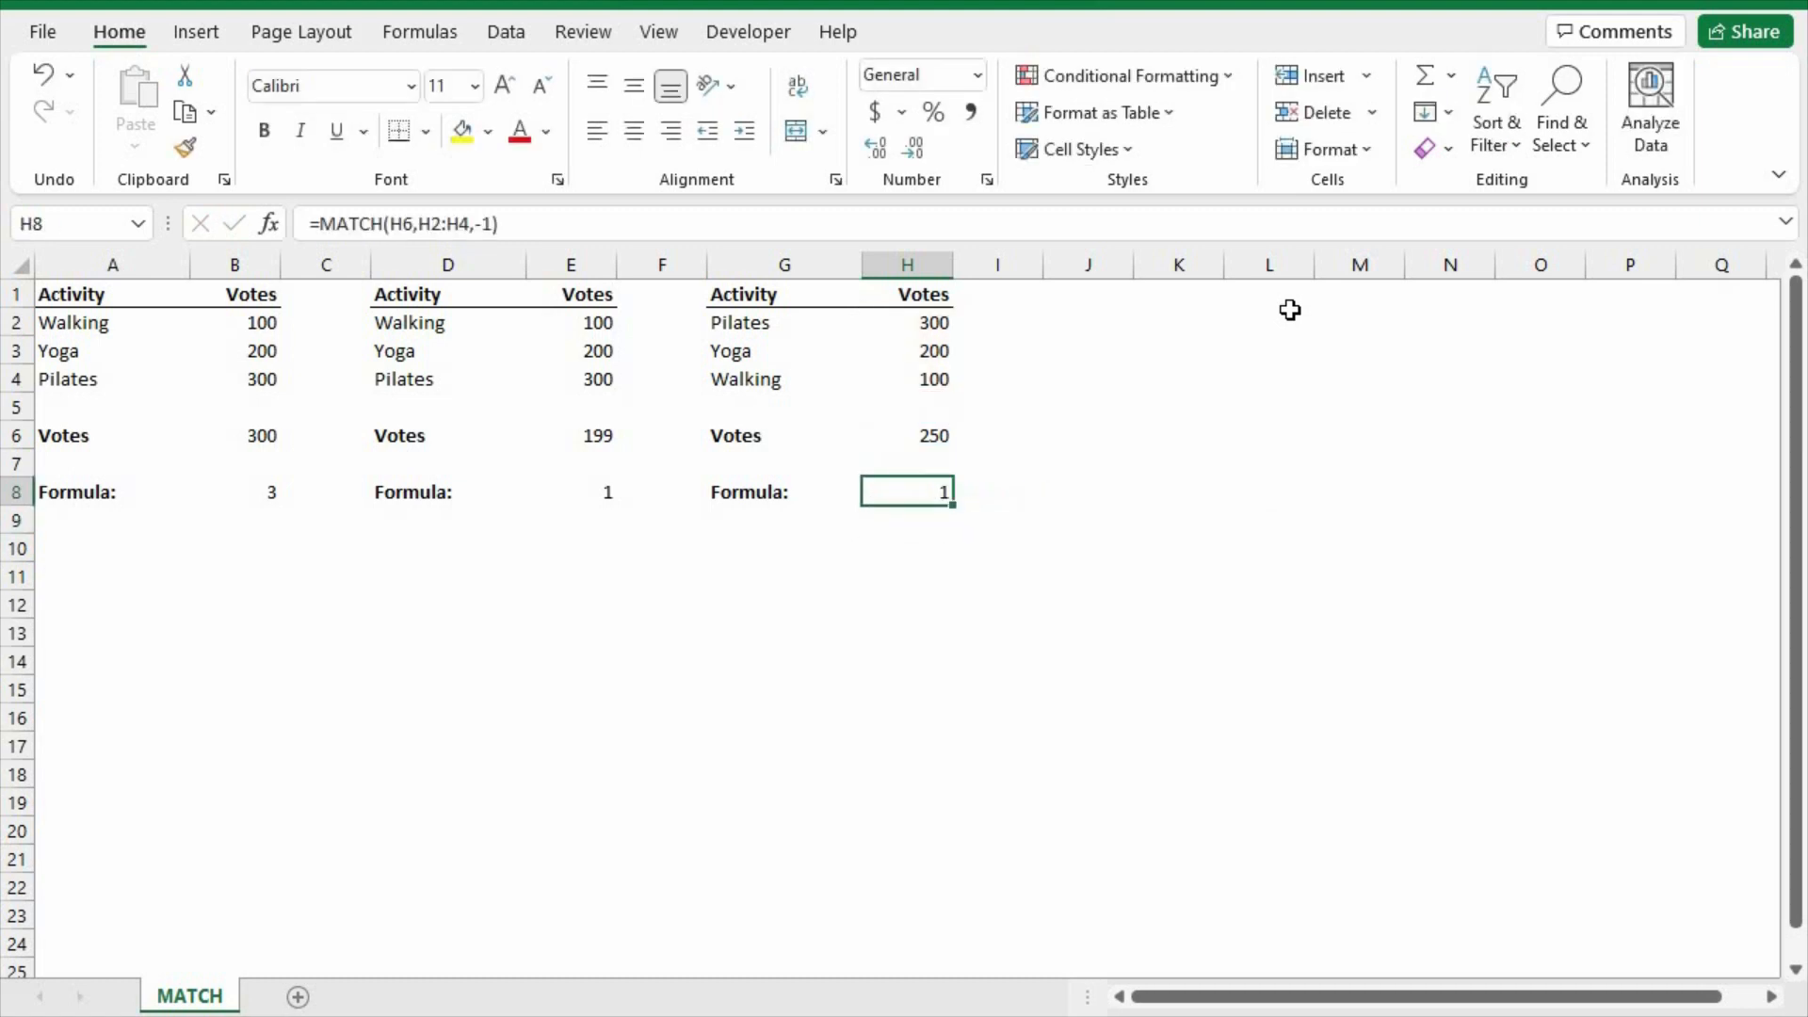